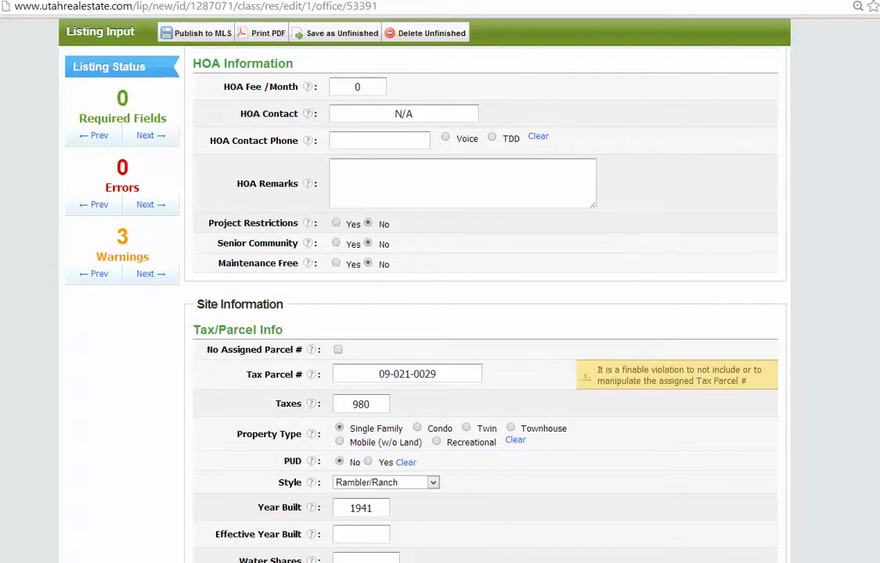
Step: Review the listing's pricing, short sale and address entries from the start of the form through Zoning
key(Home)
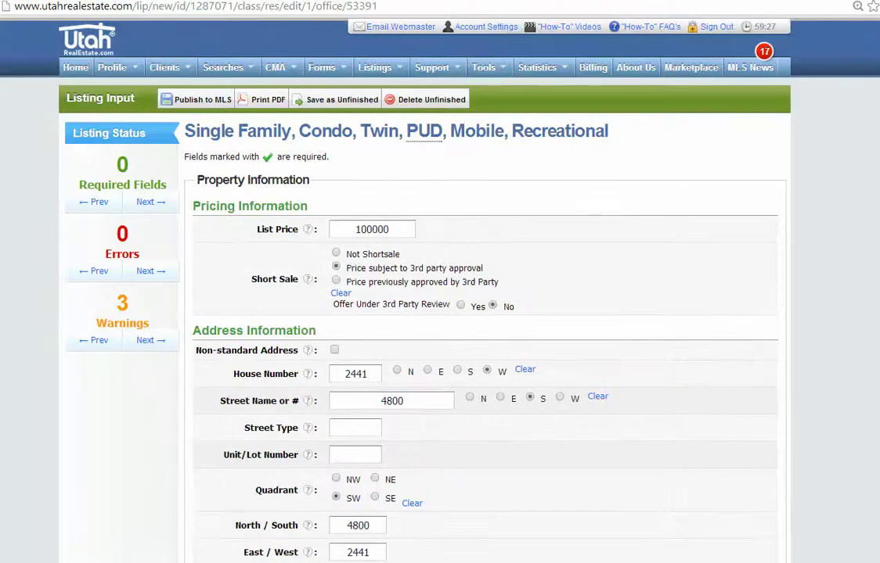
scroll(439, 313, down, 1)
scroll(439, 313, down, 1)
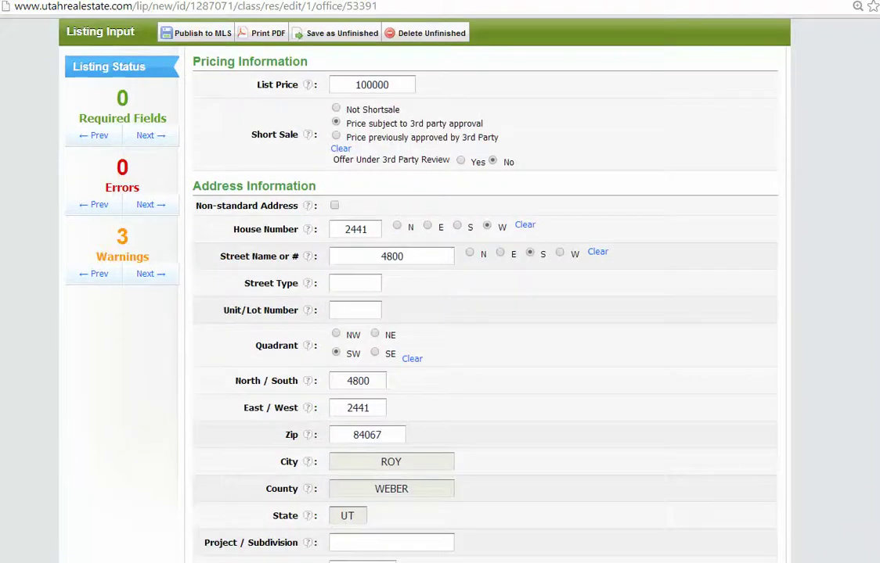
scroll(440, 313, down, 1)
scroll(383, 90, up, 2)
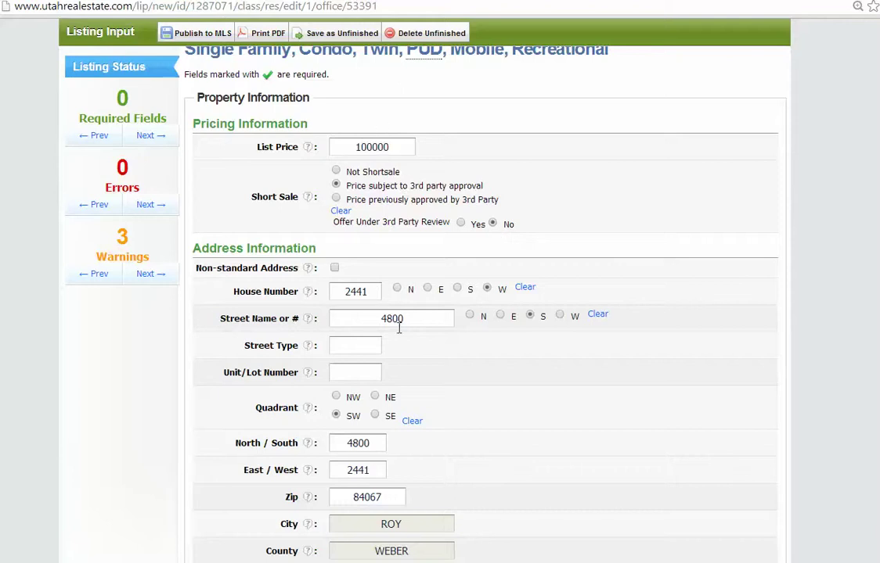
scroll(399, 328, down, 1)
scroll(379, 402, down, 1)
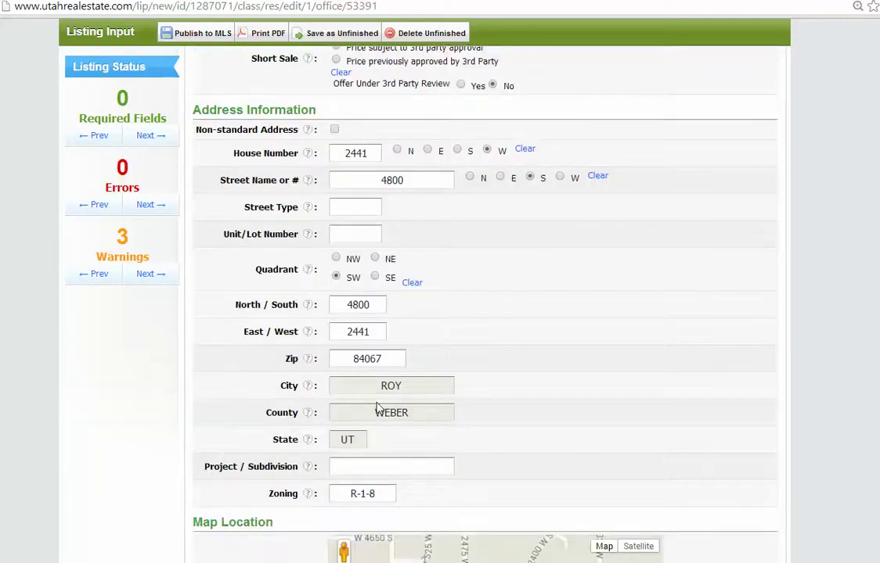
scroll(376, 408, down, 2)
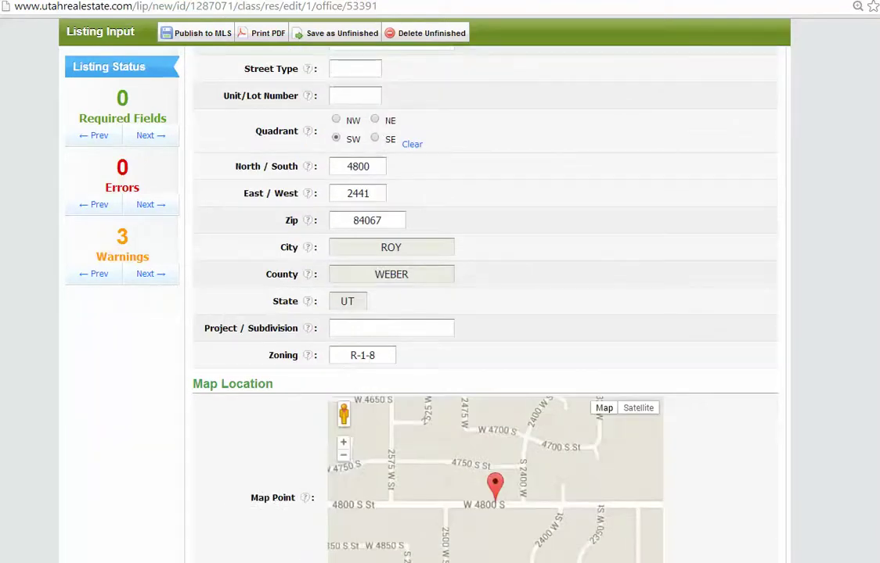
Step: Compare the listing's Zoning entry with the zoning code in the county property record document
key(ctrl+Tab)
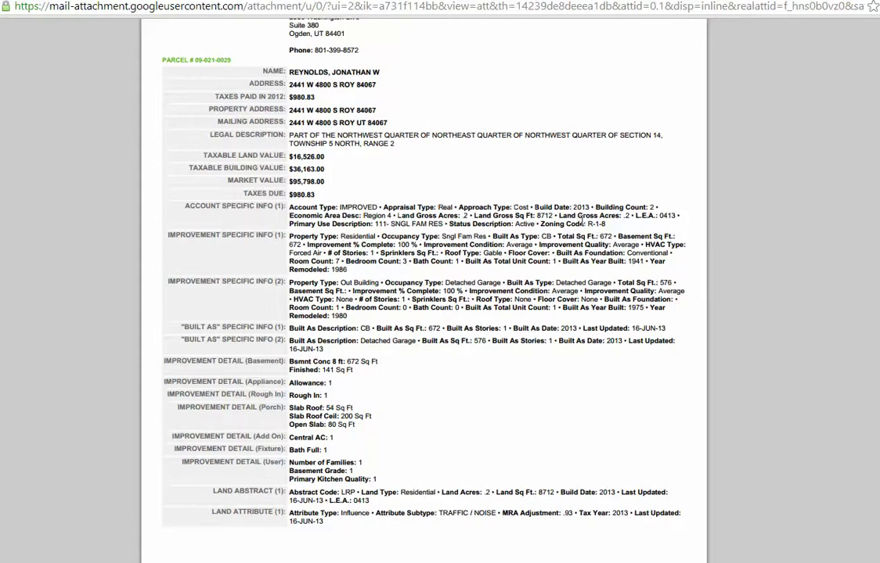
drag(588, 224, 605, 224)
key(ctrl+Tab)
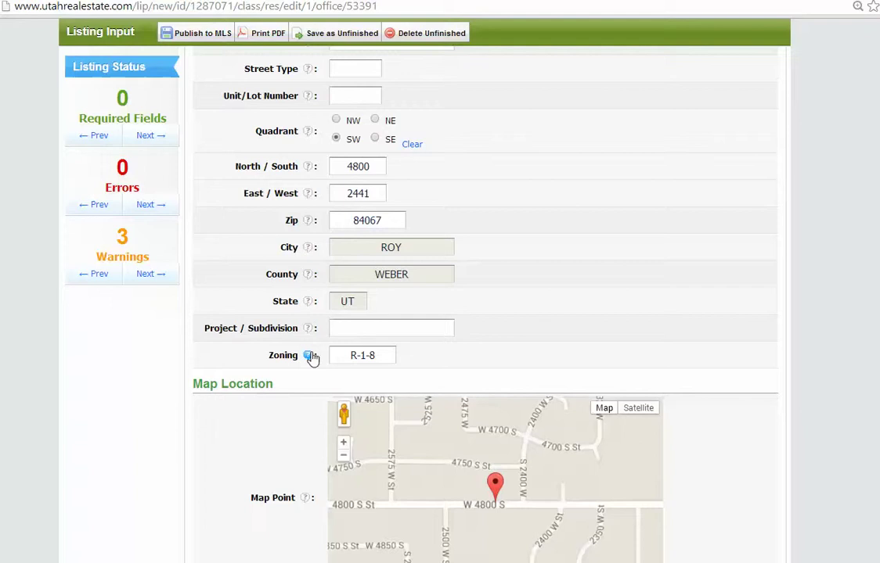
key(ctrl+Tab)
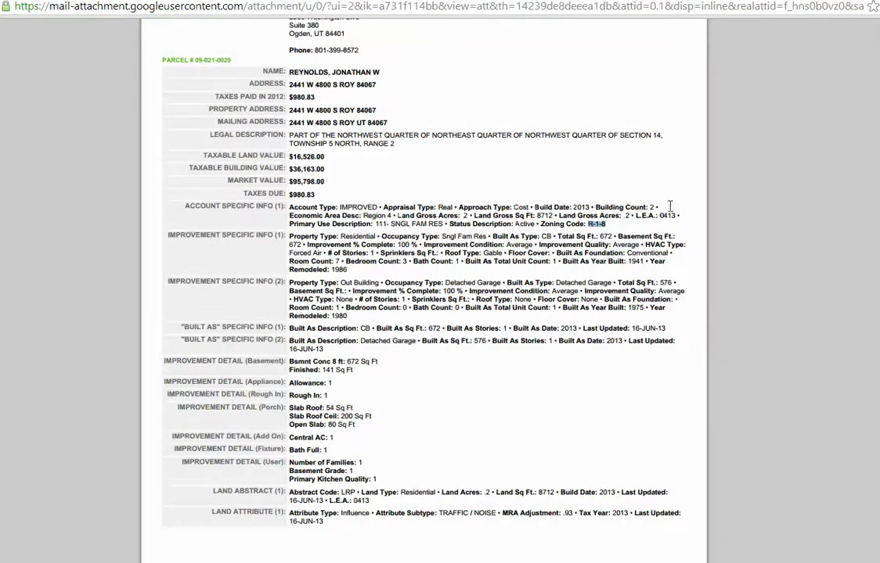
key(ctrl+Tab)
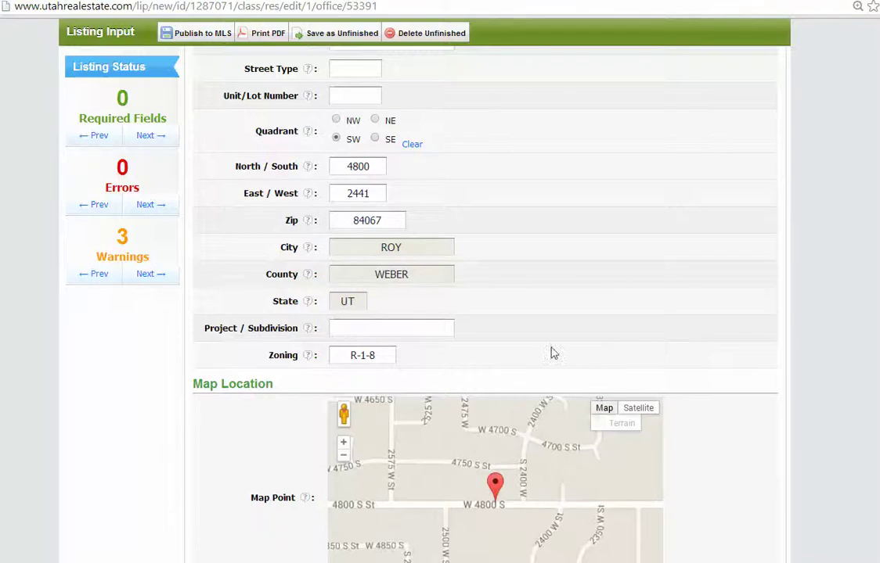
Step: Set the Private School in School Information to St Joseph High
scroll(553, 353, down, 5)
scroll(501, 333, down, 1)
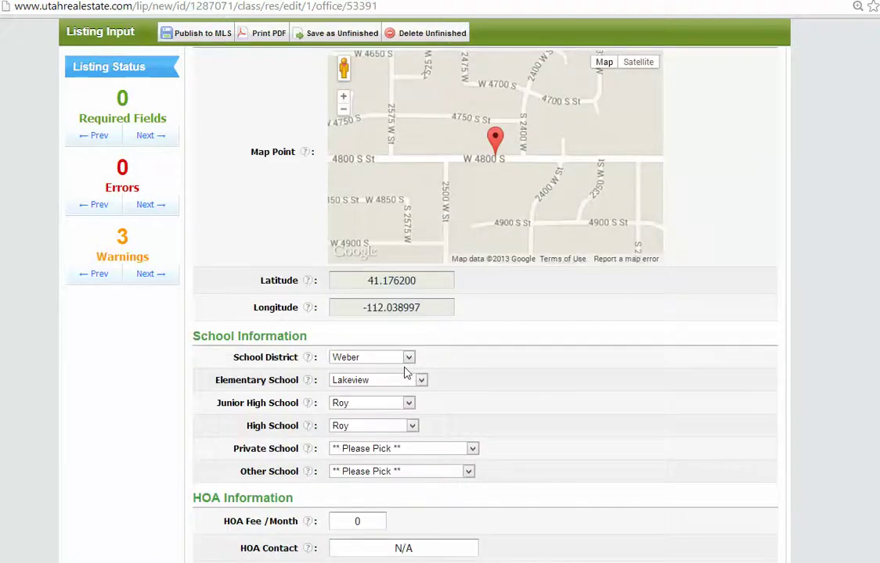
scroll(404, 367, down, 2)
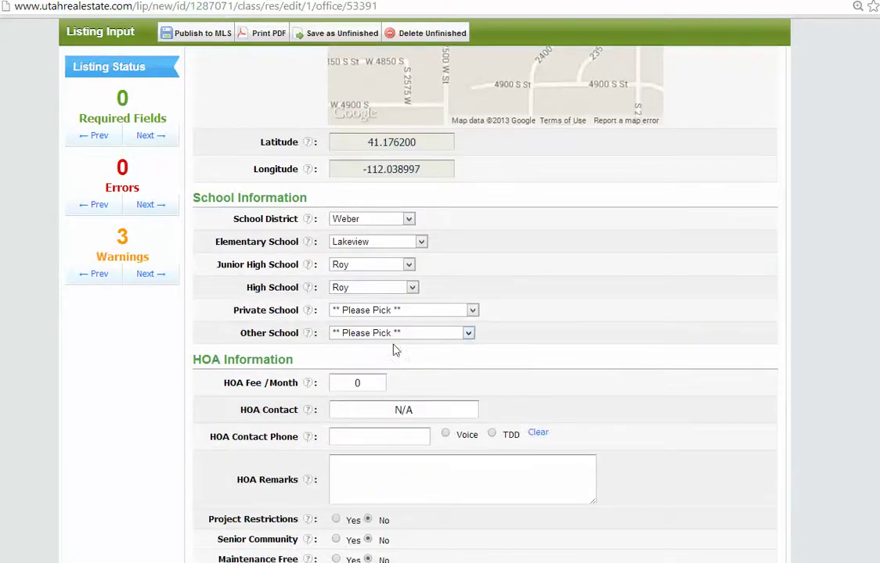
scroll(478, 341, down, 1)
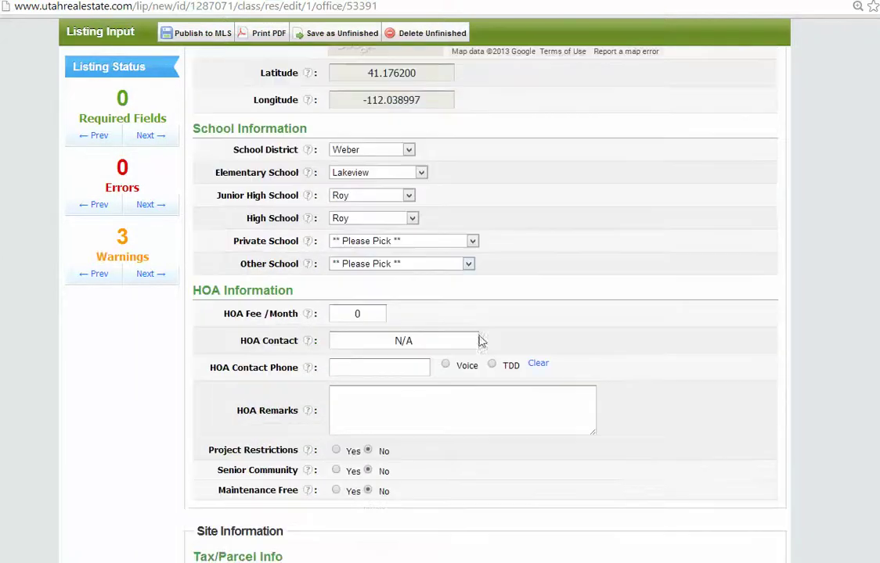
click(385, 243)
drag(472, 281, 473, 415)
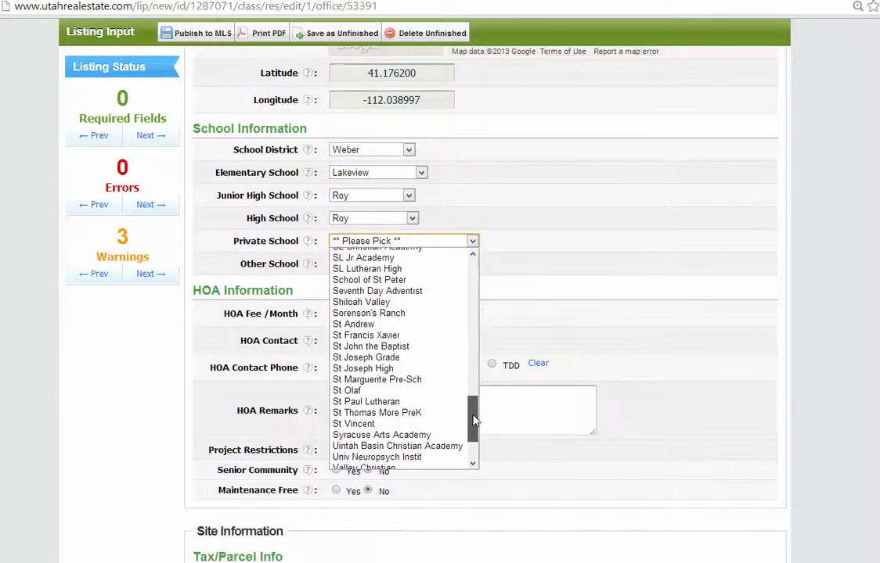
click(310, 367)
Step: Search the web for "weber county tax assessor" in a new tab and open the Weber County Assessor's Parcel Search page
scroll(587, 309, down, 2)
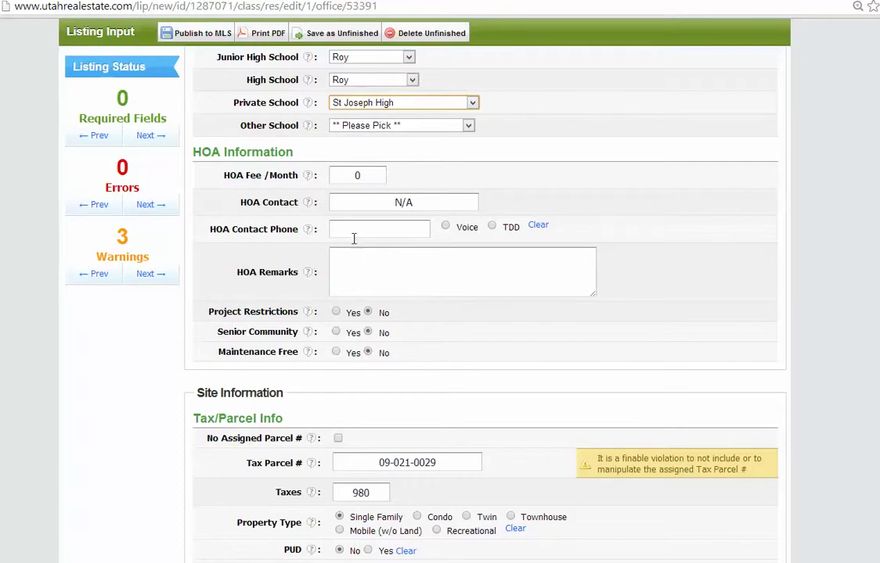
scroll(385, 389, down, 1)
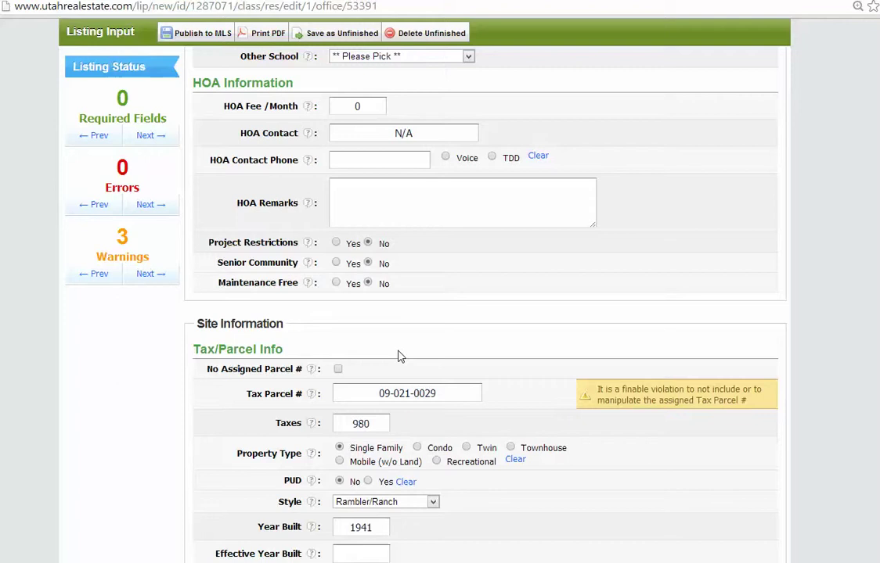
scroll(391, 313, down, 2)
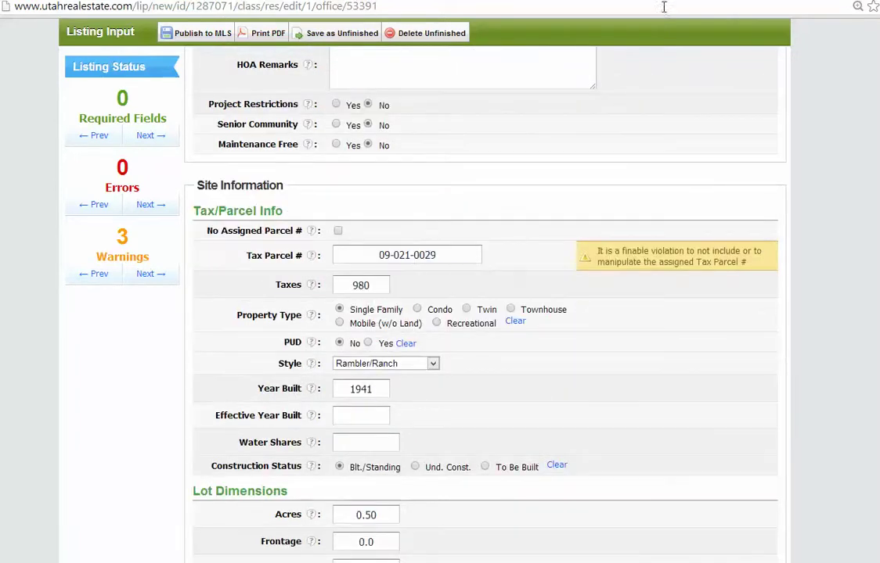
click(875, 4)
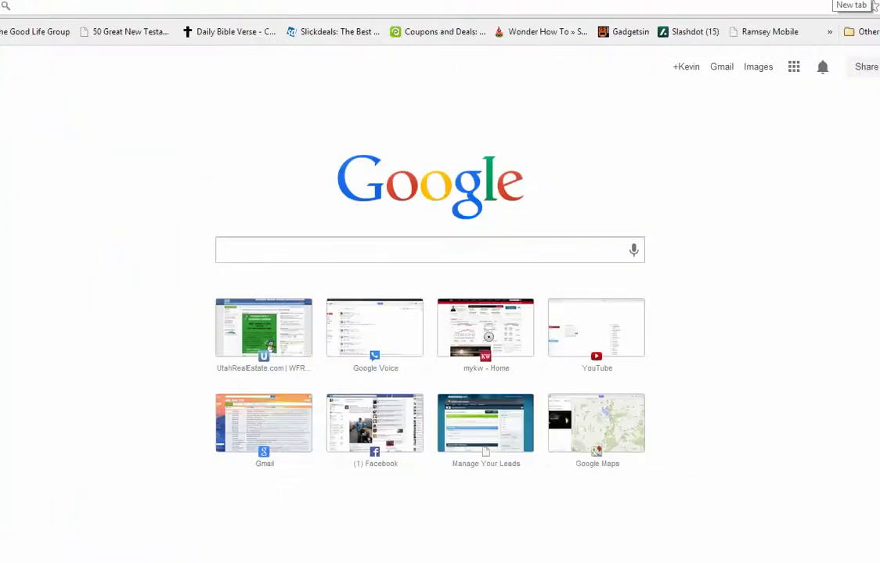
text(webe)
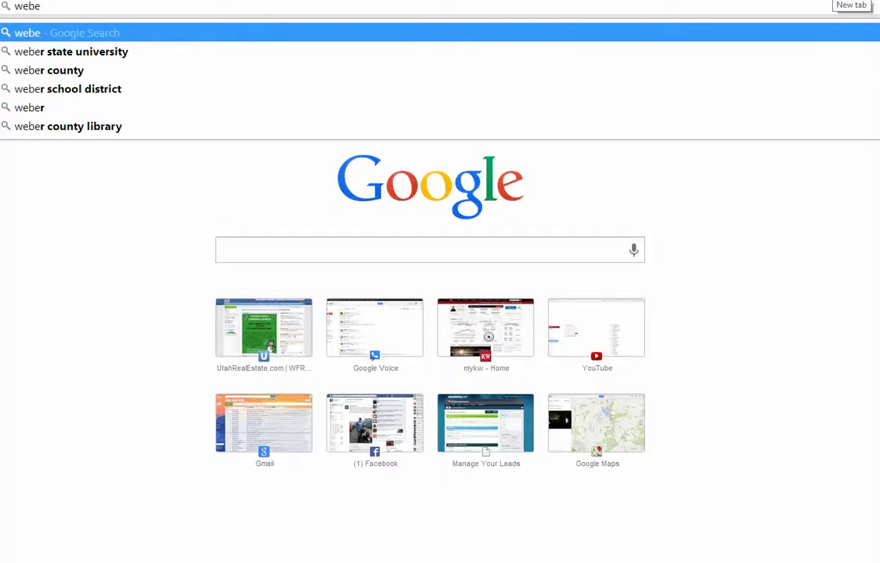
text(r county)
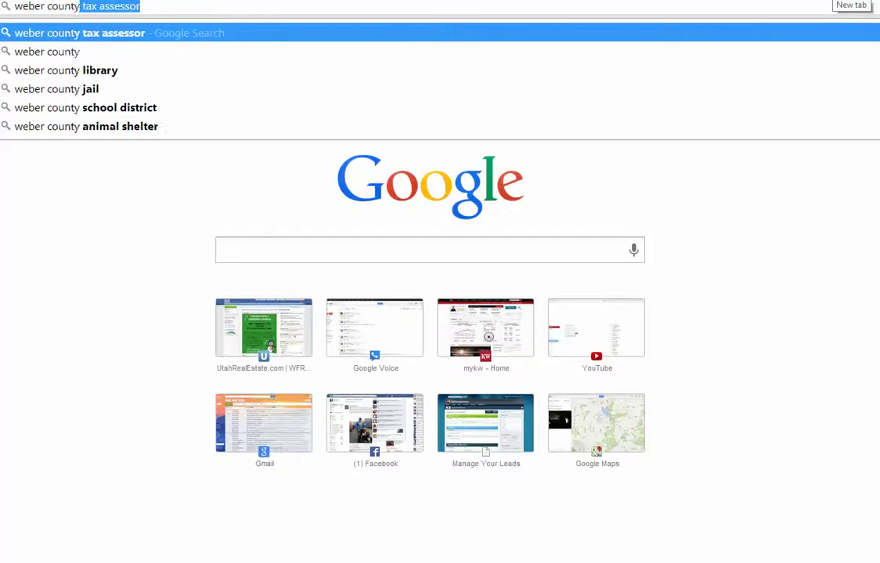
key(Return)
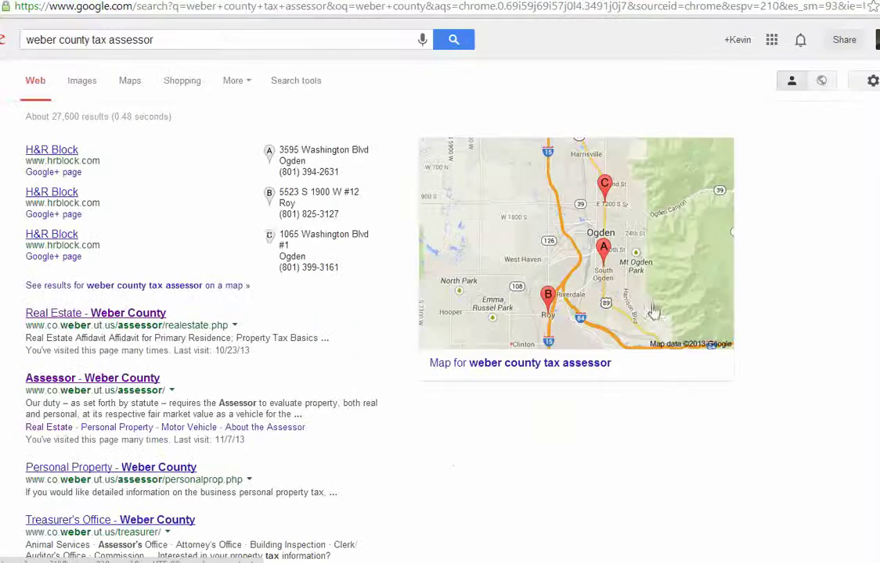
click(90, 378)
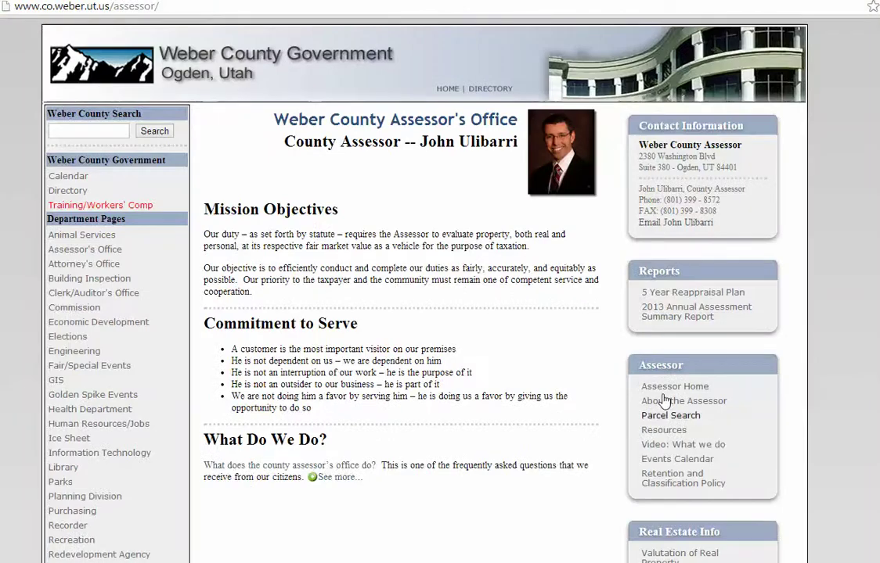
click(672, 417)
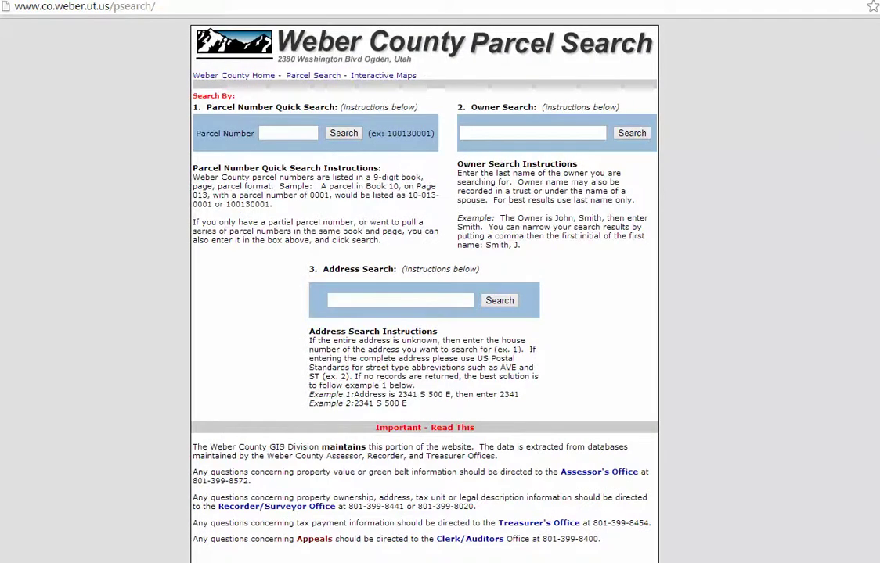
Step: Look up the property by the listing's tax parcel number and open its county tax summary
key(ctrl+Tab)
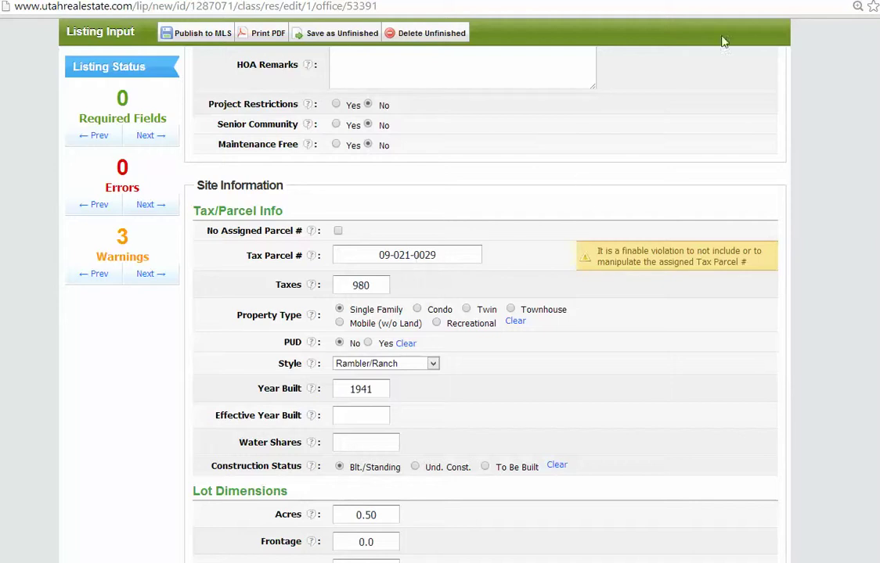
key(ctrl+Tab)
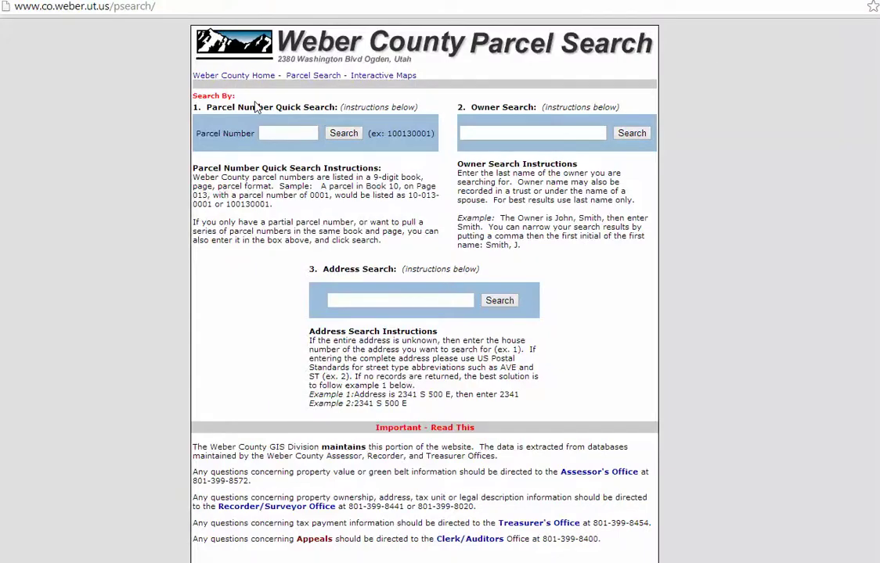
click(277, 130)
text(090210029)
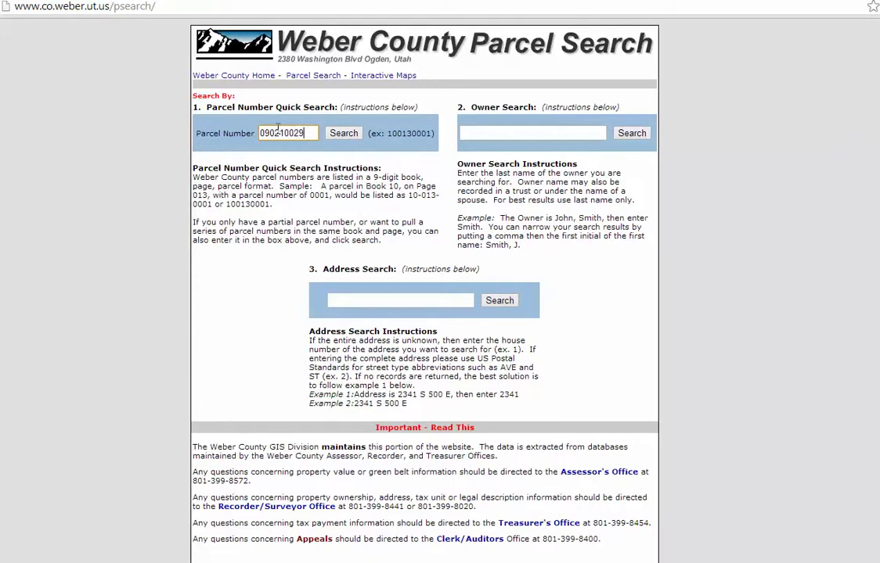
click(342, 133)
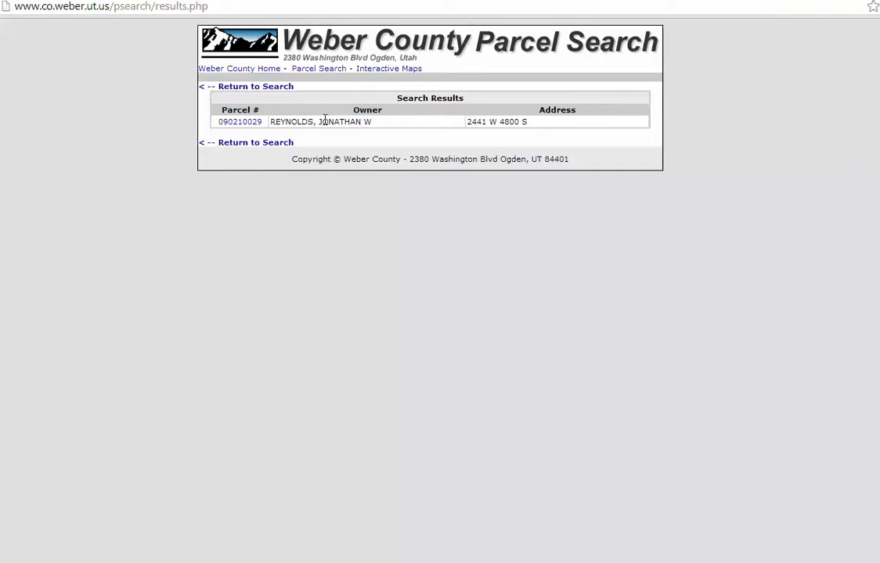
click(240, 123)
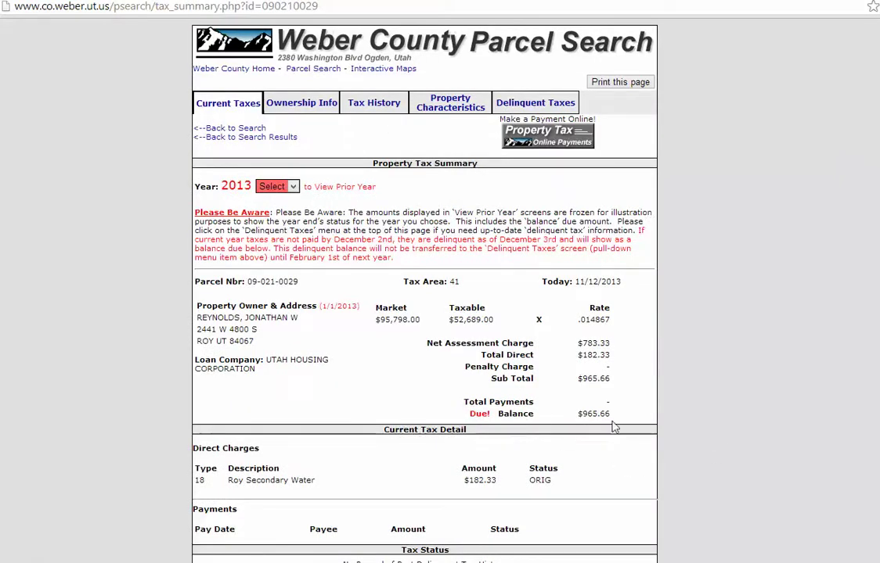
Step: Set the listing's Taxes to 966 based on the county's 2013 tax summary, and review the Style options
key(ctrl+Tab)
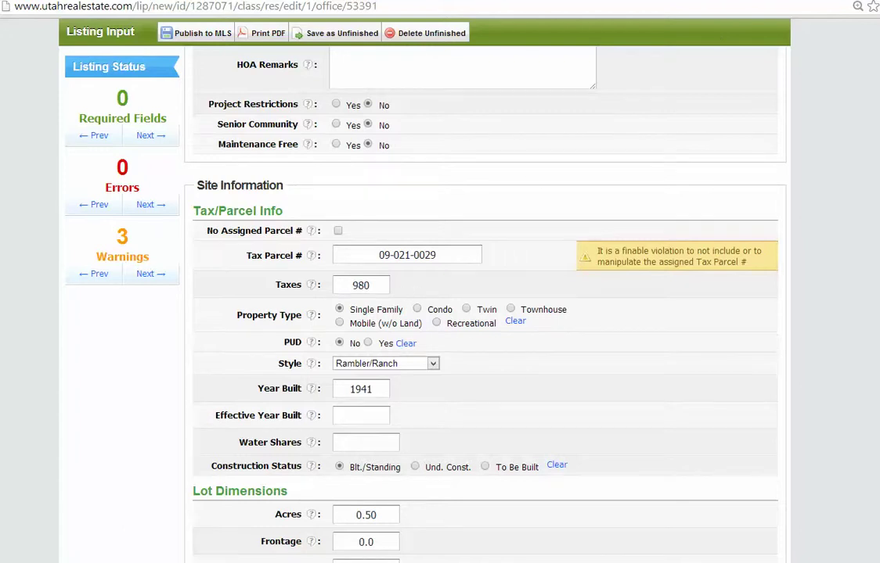
key(ctrl+Tab)
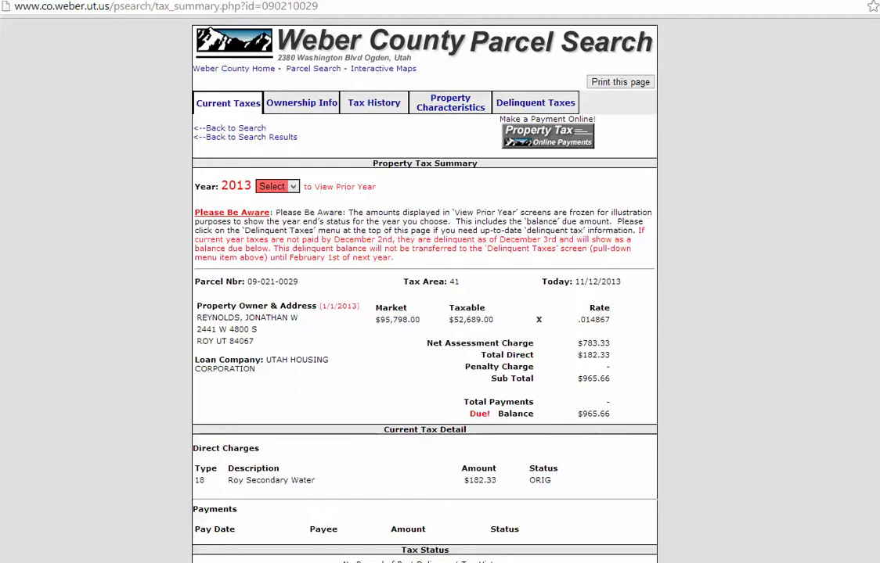
key(ctrl+Tab)
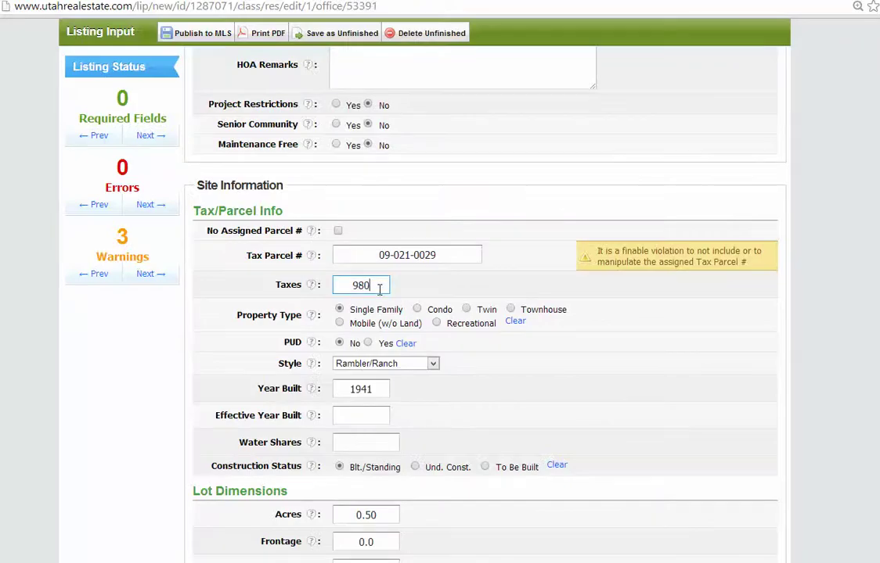
drag(386, 285, 285, 290)
text(966)
click(452, 347)
click(365, 370)
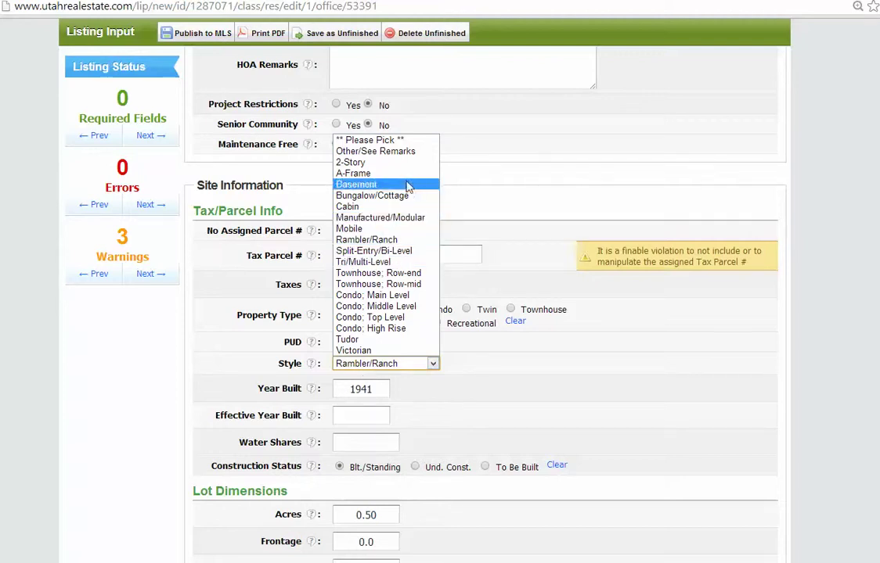
click(504, 376)
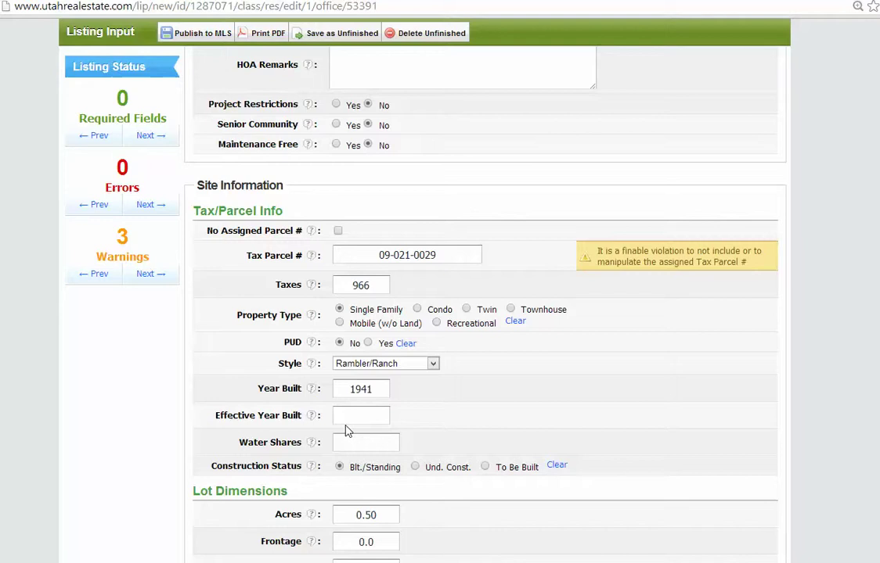
Step: Set the lot's Acres to 0.2 in Lot Dimensions, based on the land gross acres in the county property record
scroll(360, 423, down, 2)
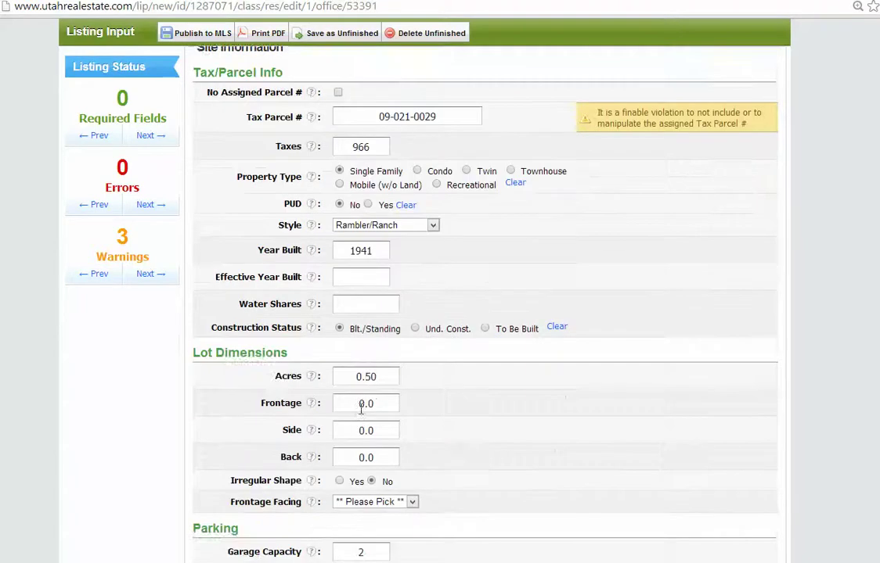
scroll(362, 392, down, 1)
click(389, 307)
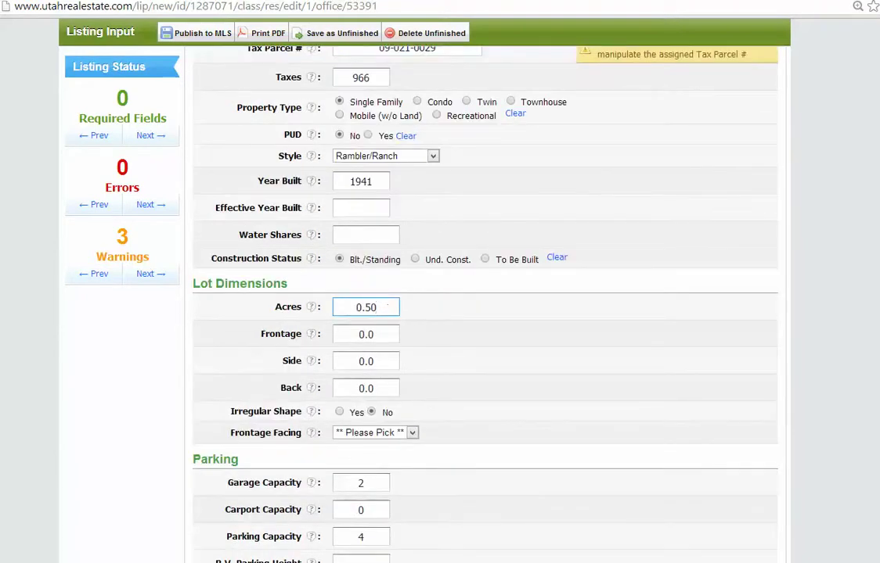
key(ctrl+Tab)
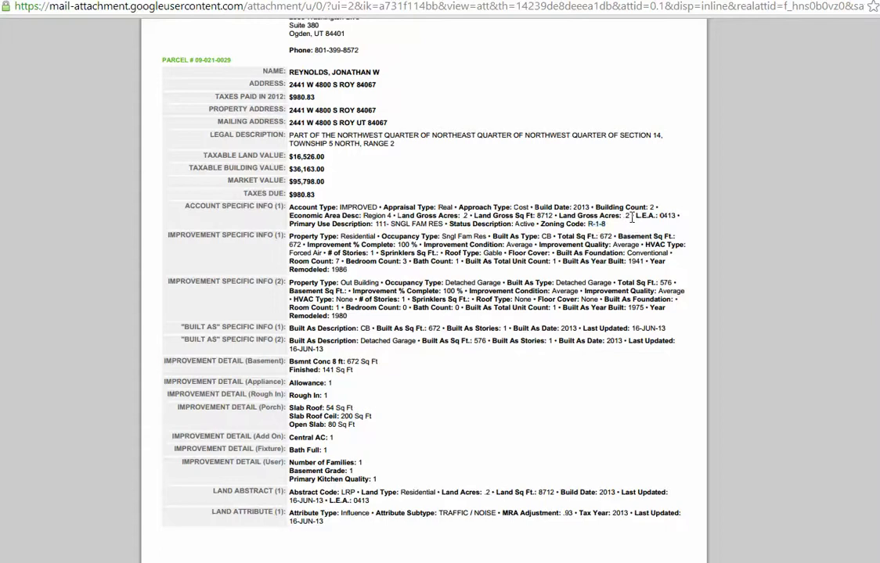
drag(631, 218, 623, 217)
key(ctrl+Tab)
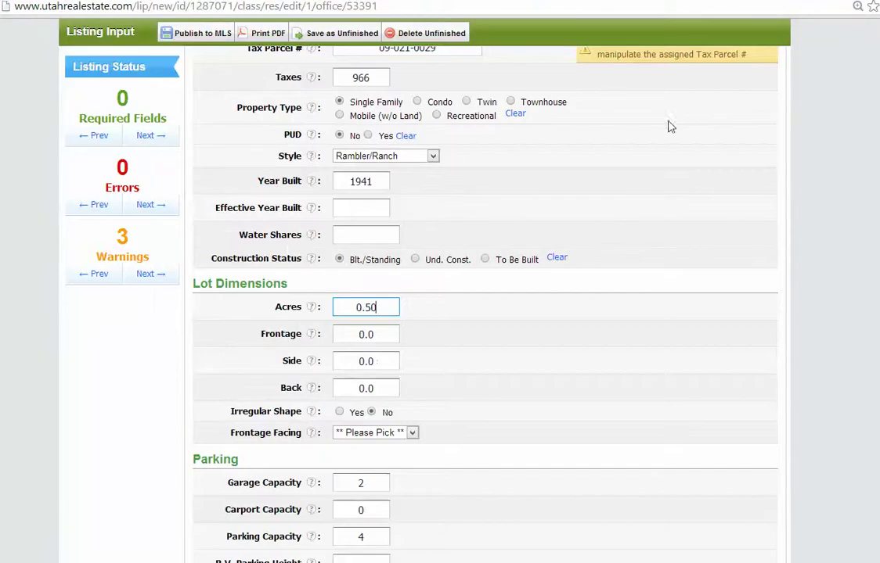
key(BackSpace)
Step: Check the Frontage and Side dimensions and set Frontage Facing to N
click(381, 337)
click(388, 363)
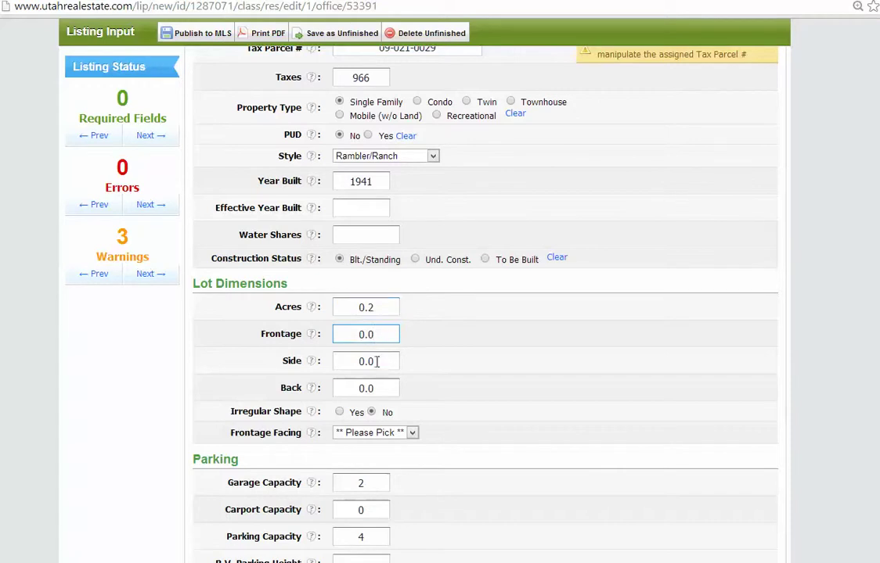
click(399, 435)
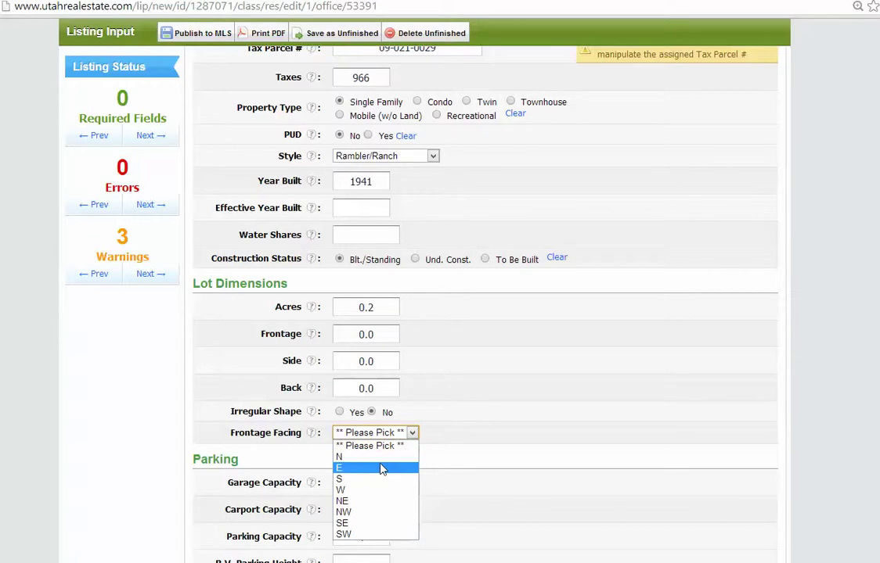
click(375, 457)
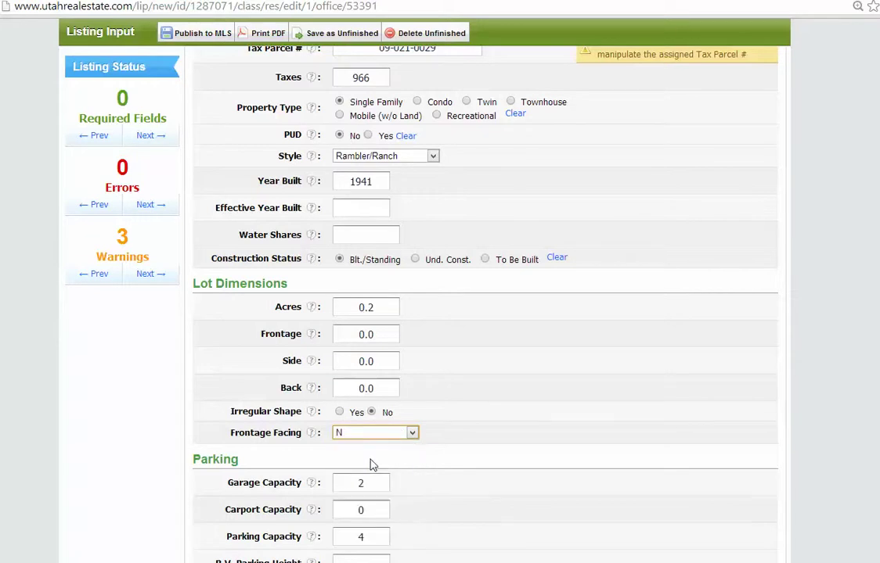
Step: Review the parking capacities and check the Level 1 square footage against the county property record
scroll(514, 493, down, 2)
scroll(510, 495, down, 1)
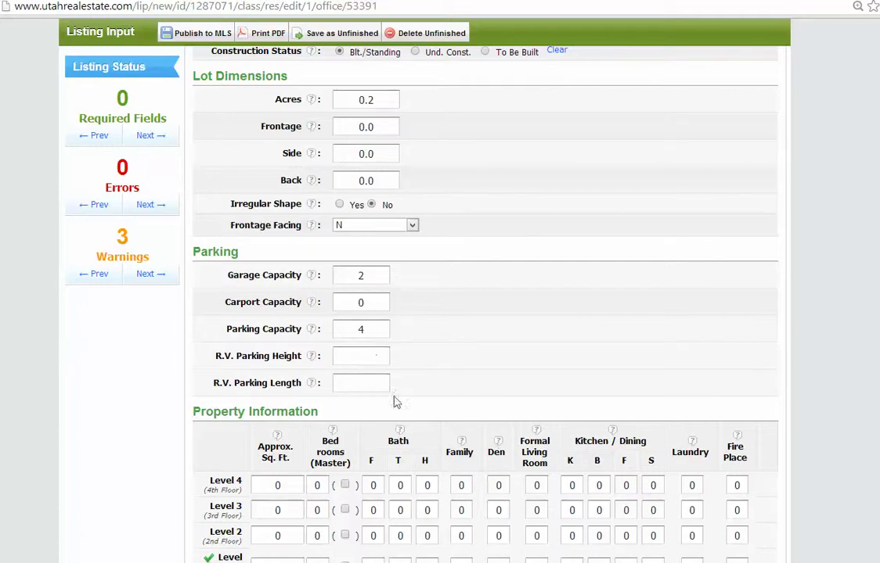
scroll(394, 402, down, 1)
scroll(432, 347, down, 2)
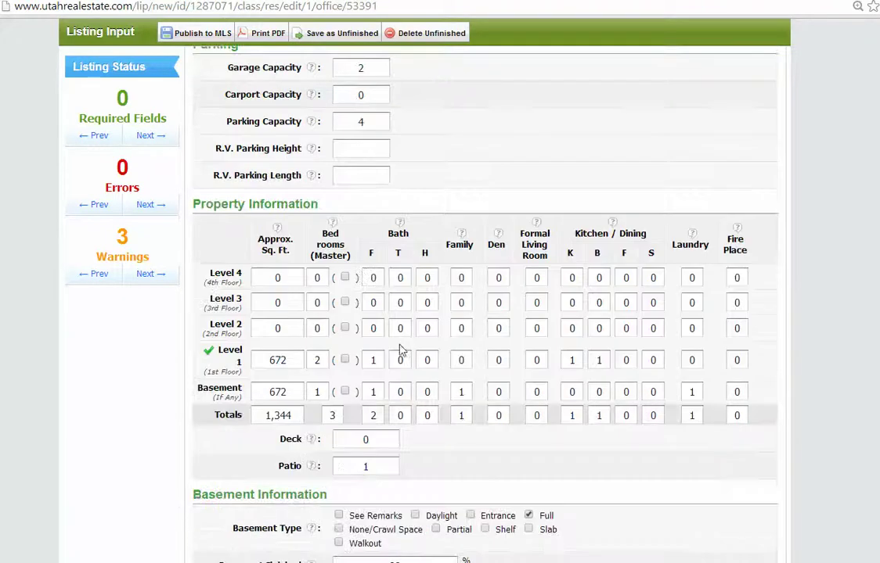
click(291, 359)
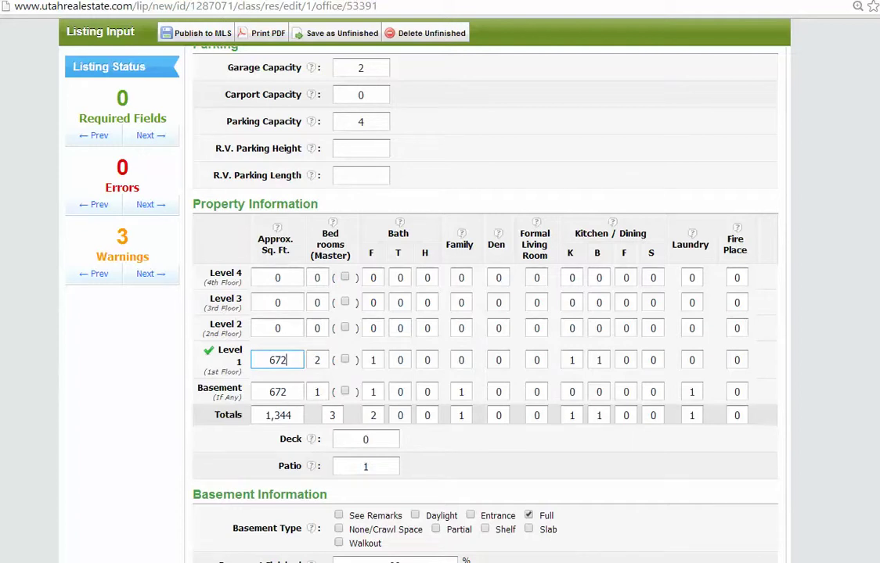
key(ctrl+Tab)
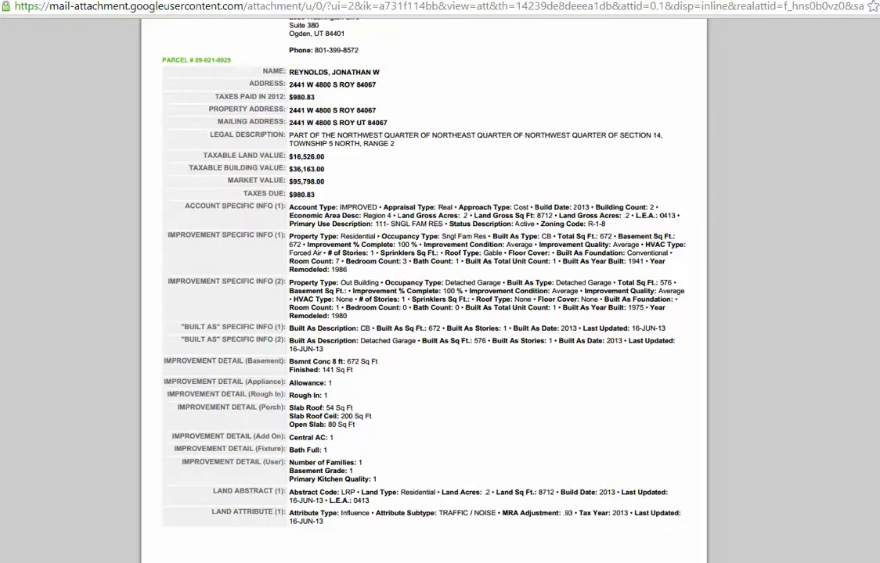
key(ctrl+shift+Tab)
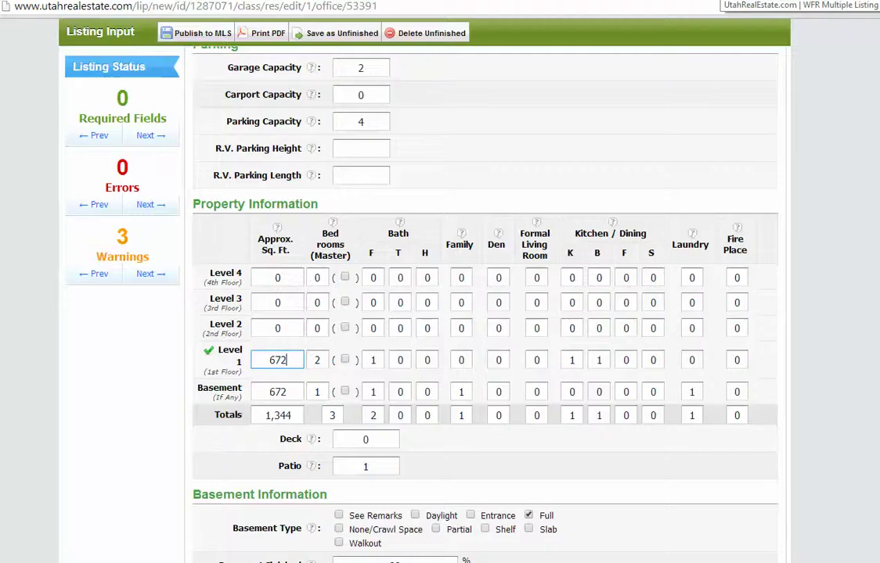
Step: Review the bedroom and bath counts for Level 1 and the basement, along with the basement type and finished percentage
click(318, 361)
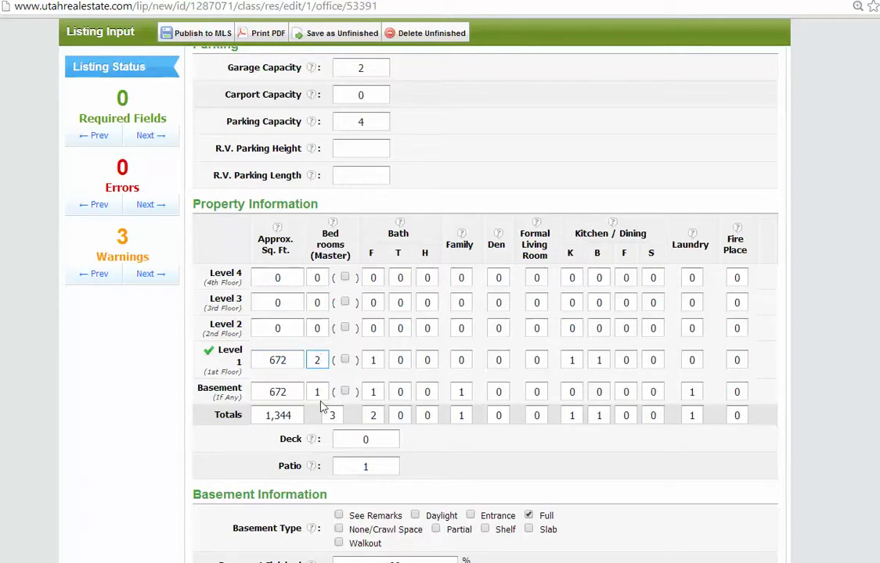
click(319, 392)
click(374, 392)
scroll(446, 468, down, 1)
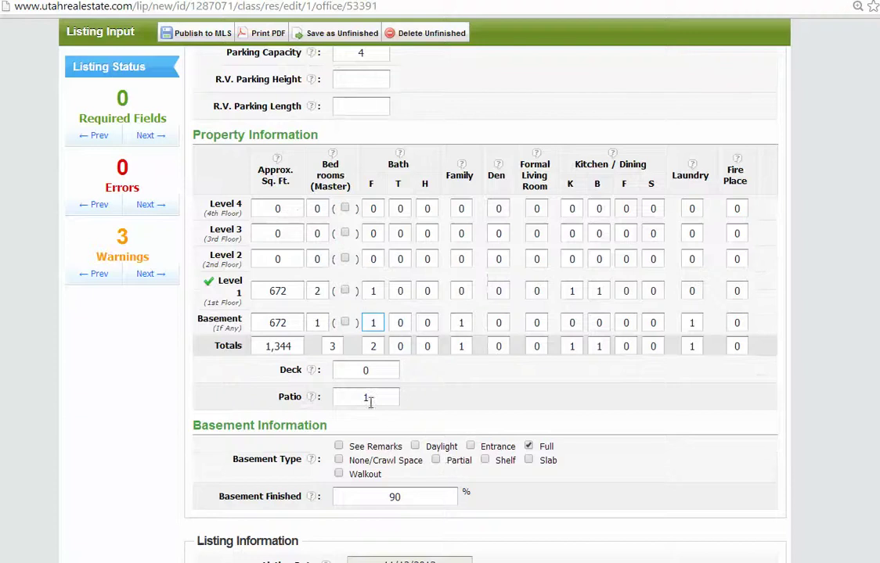
scroll(527, 391, down, 1)
scroll(527, 391, down, 2)
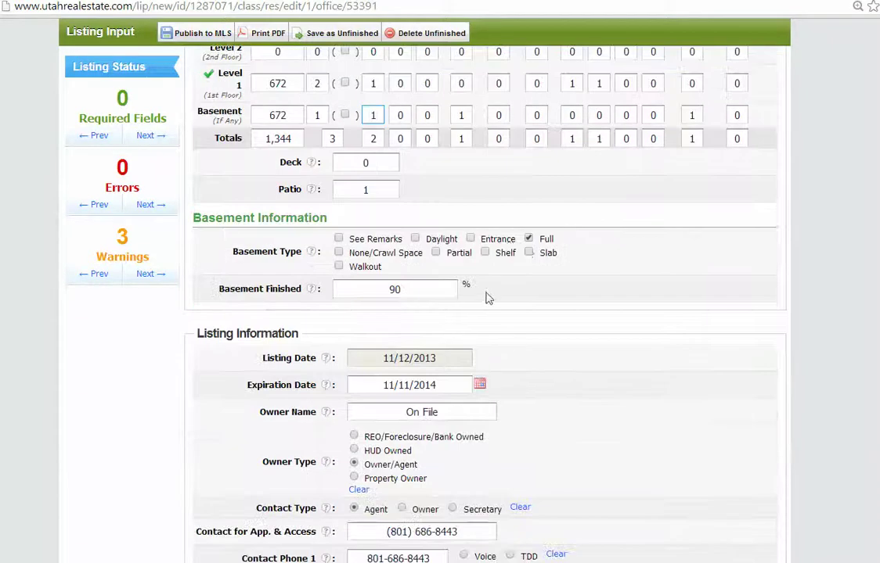
click(403, 291)
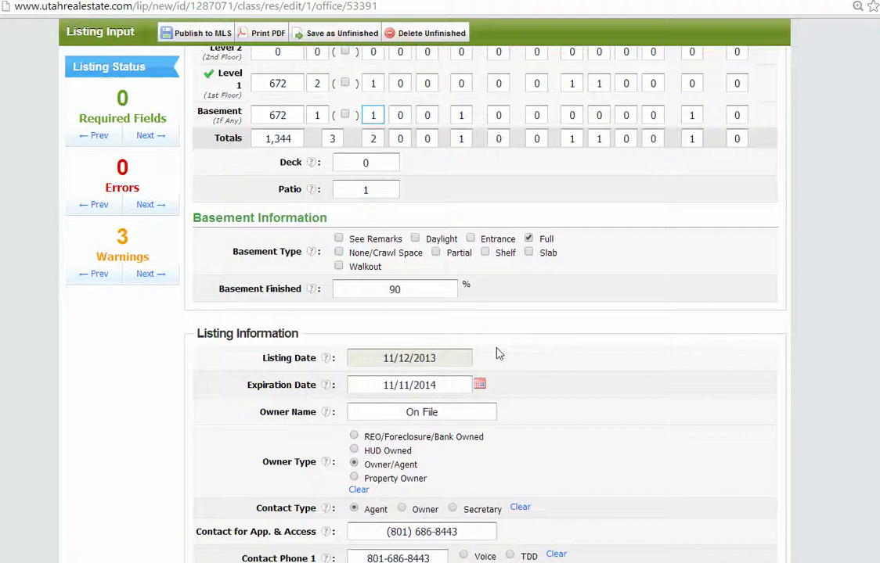
Step: In Listing Information, set Owner Type to Property Owner and Contact Type to Secretary
scroll(497, 354, down, 2)
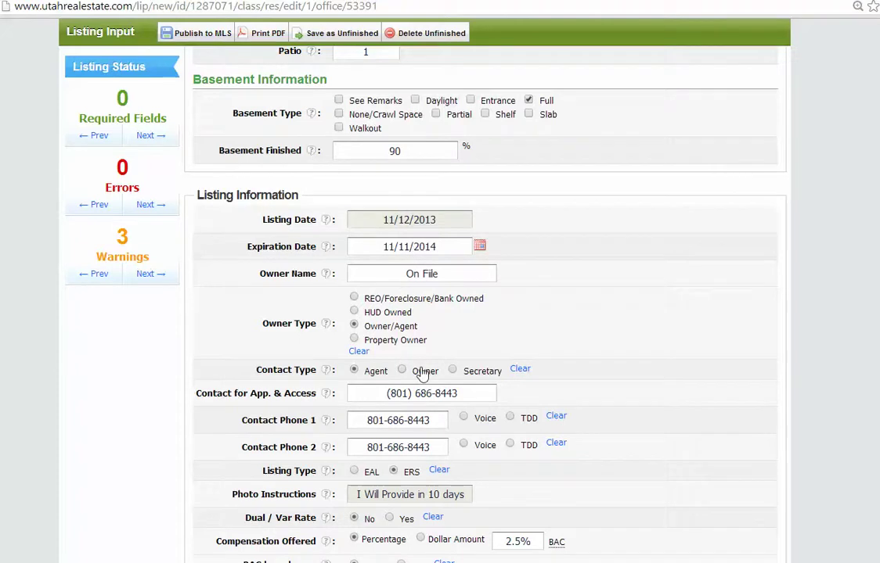
scroll(423, 374, down, 1)
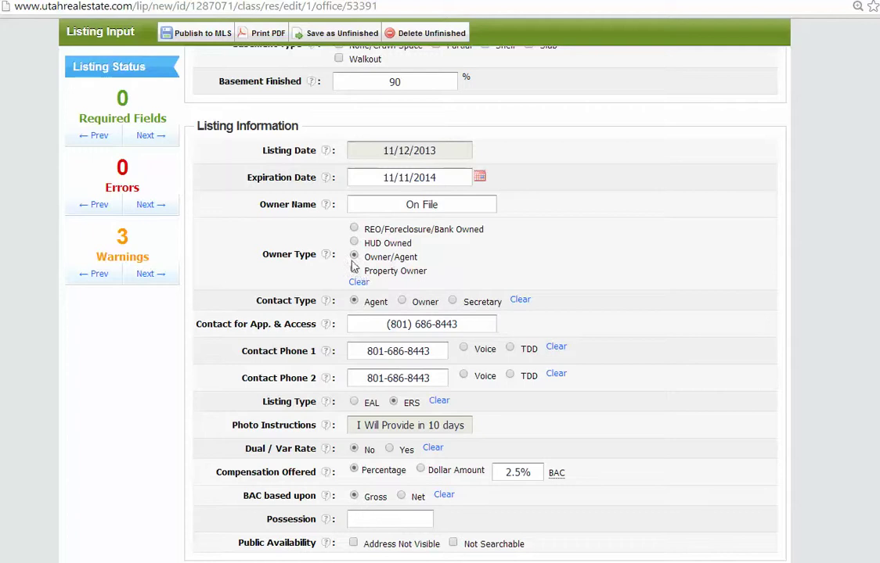
click(355, 271)
scroll(438, 262, down, 2)
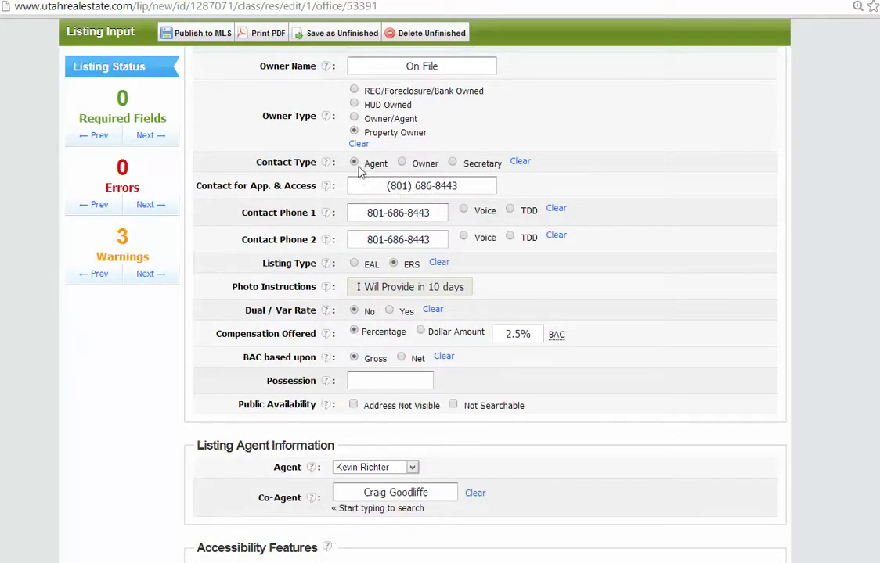
click(452, 163)
scroll(411, 312, down, 1)
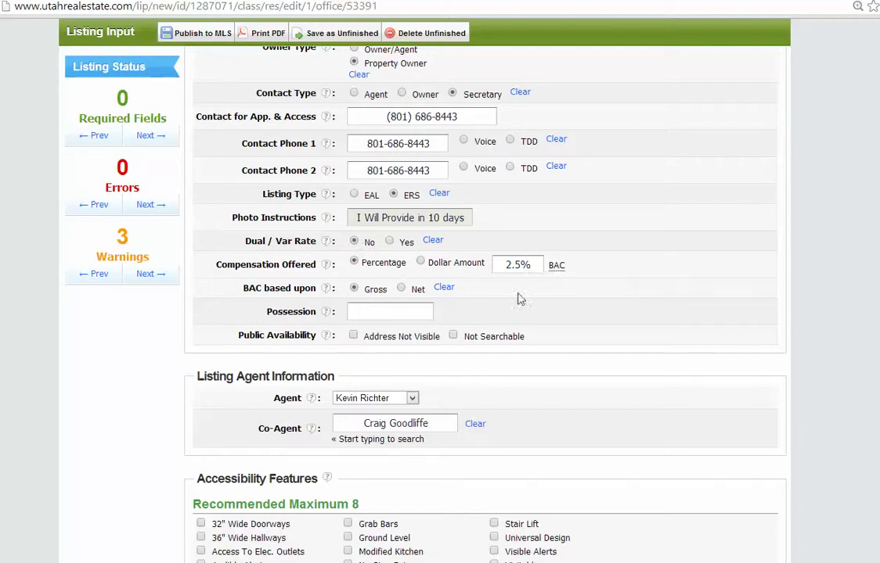
Step: Enter "Recording" as the listing's Possession
scroll(415, 356, down, 1)
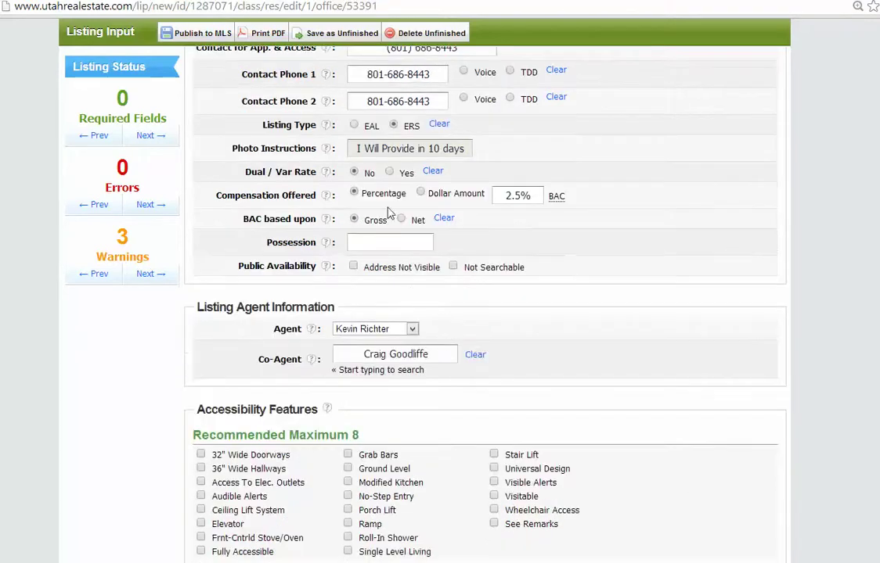
click(369, 243)
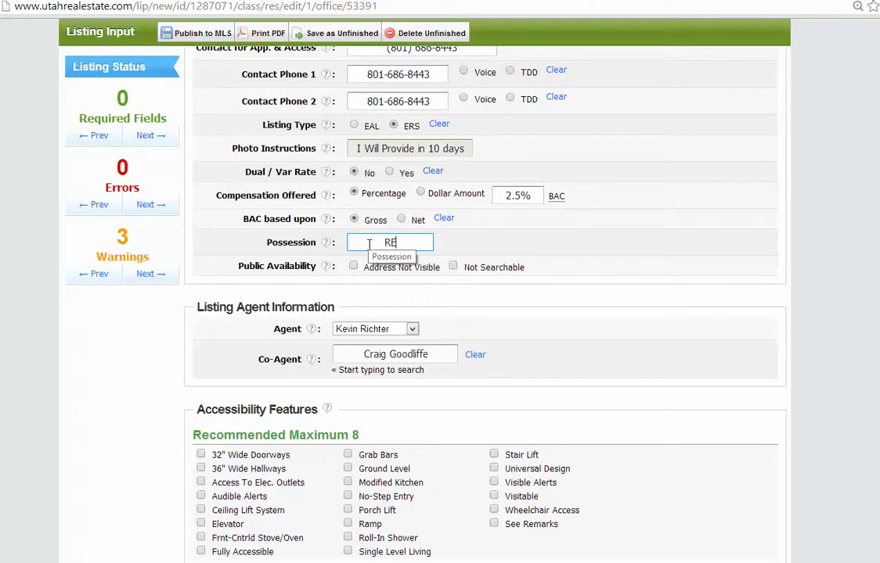
text(Recording)
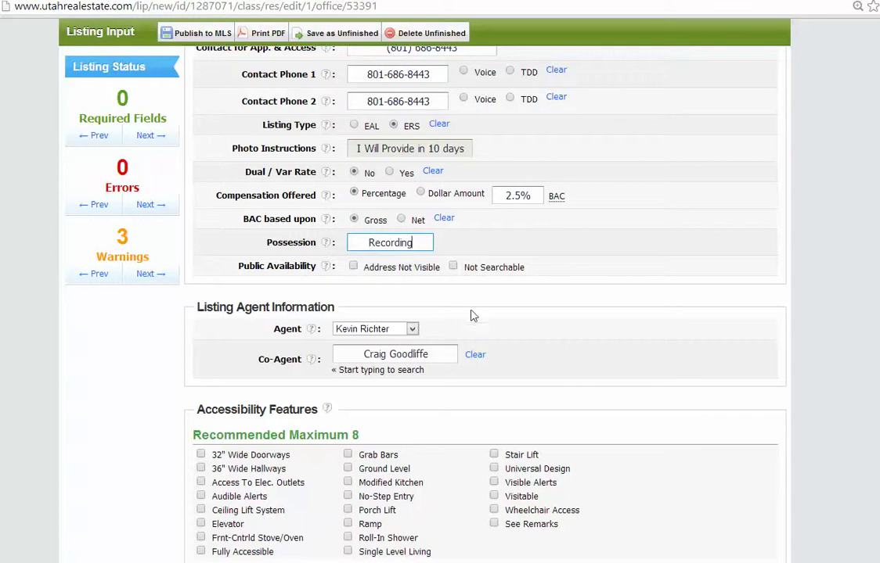
Step: Review the listing's Accessibility, Air Conditioning and Amenities selections, and bring up the seller's scanned feature checklist for comparison
scroll(473, 315, down, 2)
scroll(431, 274, down, 2)
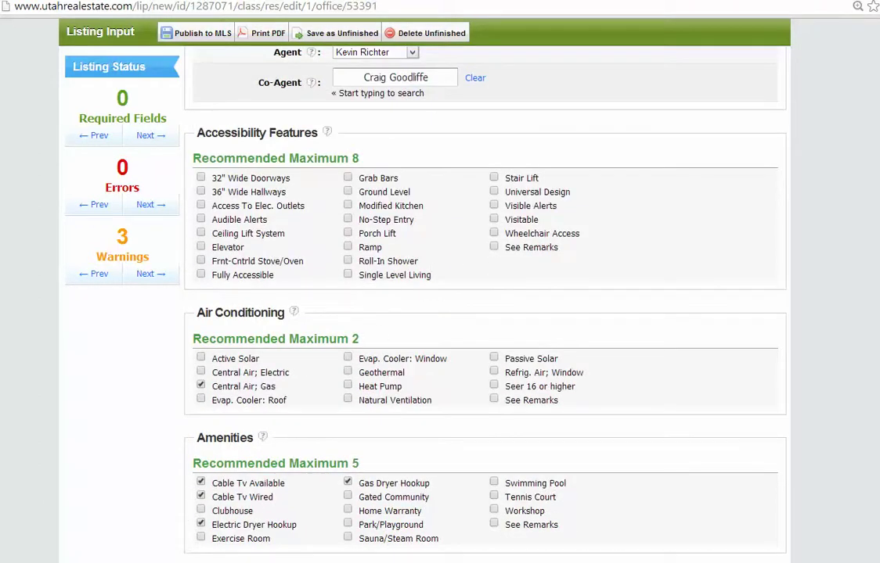
scroll(306, 321, down, 2)
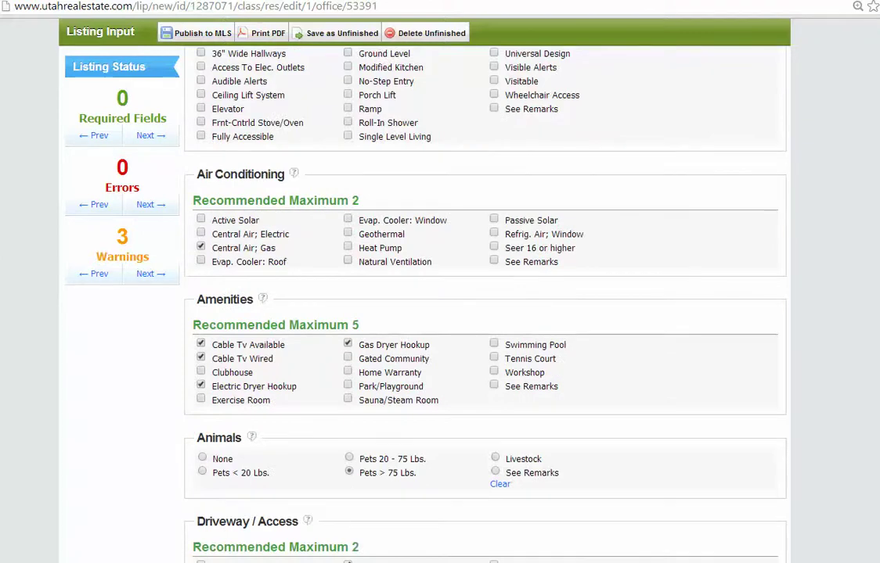
key(ctrl+Tab)
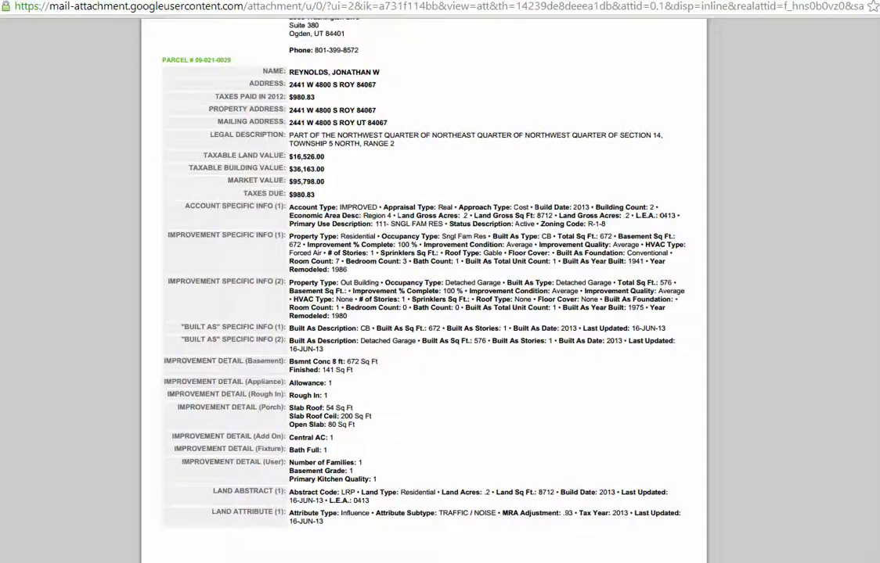
key(ctrl+Tab)
key(ctrl+Tab)
key(alt+Tab)
key(alt+Tab)
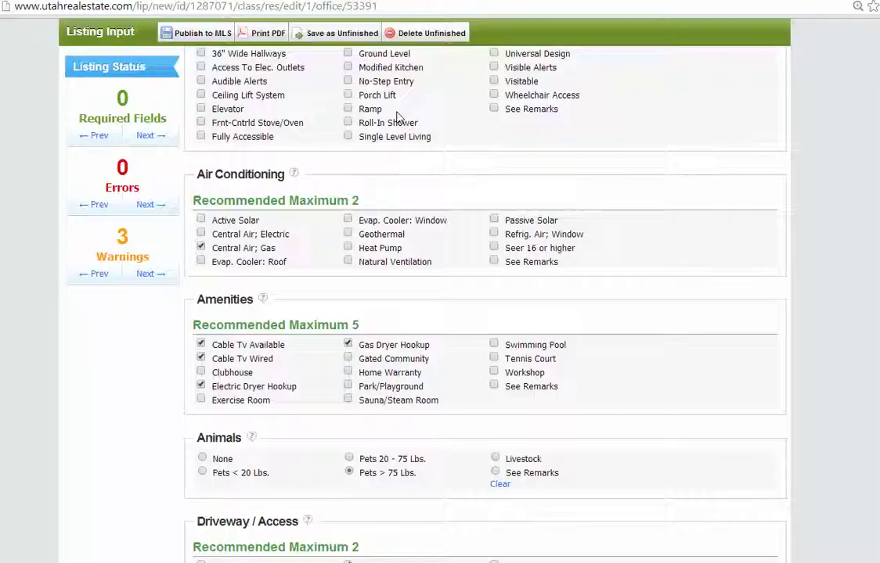
key(alt+Tab)
key(alt+shift+Tab)
key(alt+Tab)
key(alt+Tab)
key(alt+Tab)
key(alt+shift+Tab)
key(alt+shift+Tab)
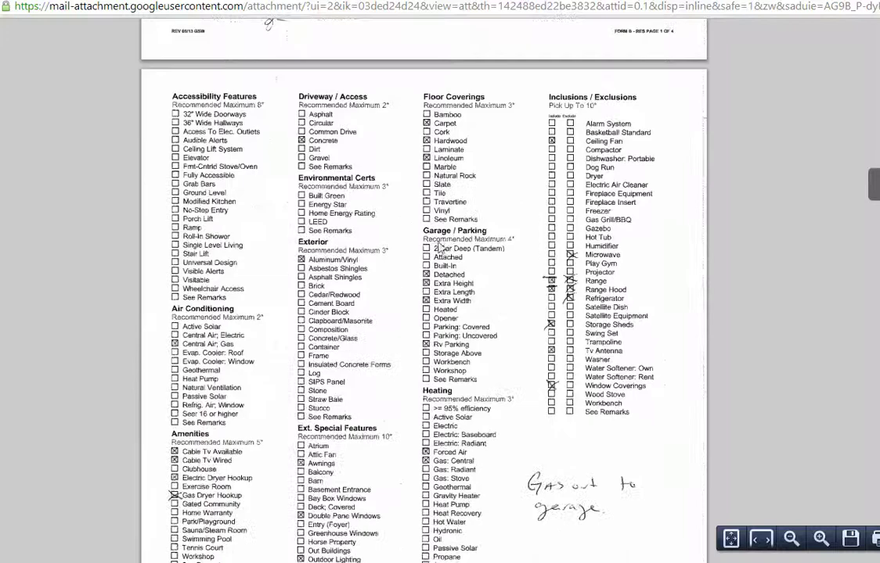
Step: Compare the listing's Air Conditioning, Amenities, Animals, Driveway and Exterior selections with the seller's marked checklist
scroll(400, 245, down, 5)
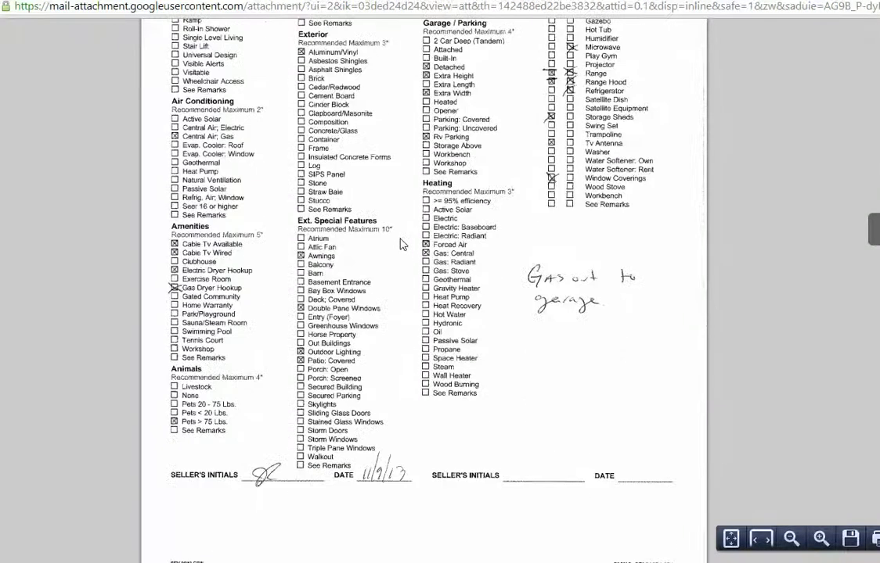
key(alt+Tab)
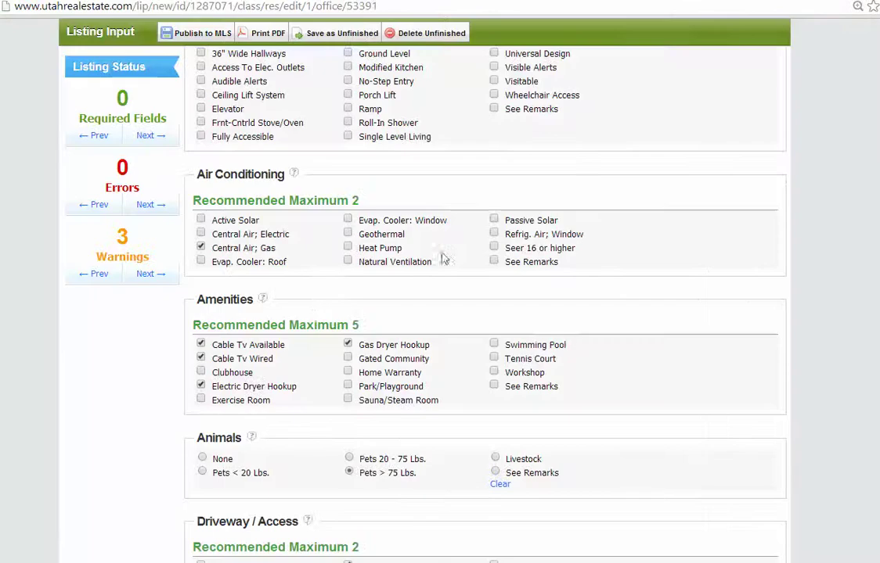
key(alt+Tab)
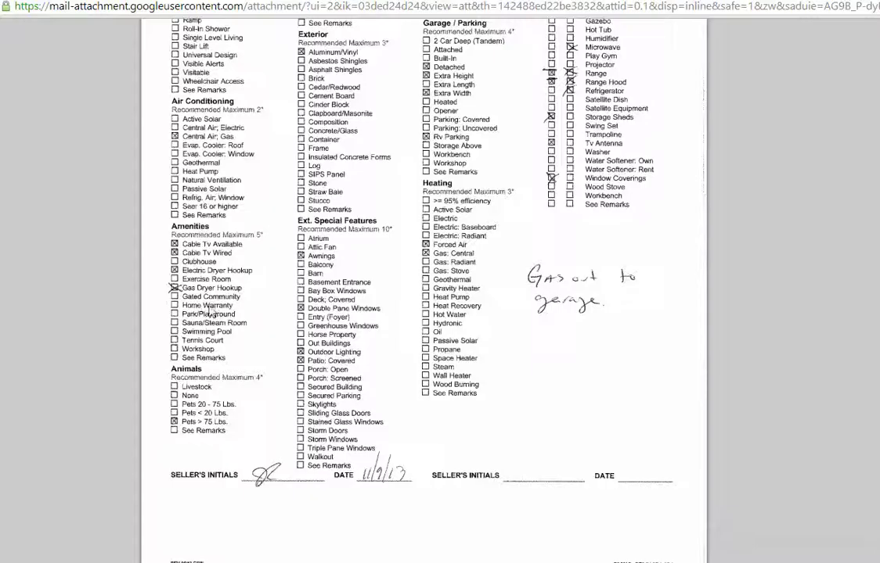
key(alt+Tab)
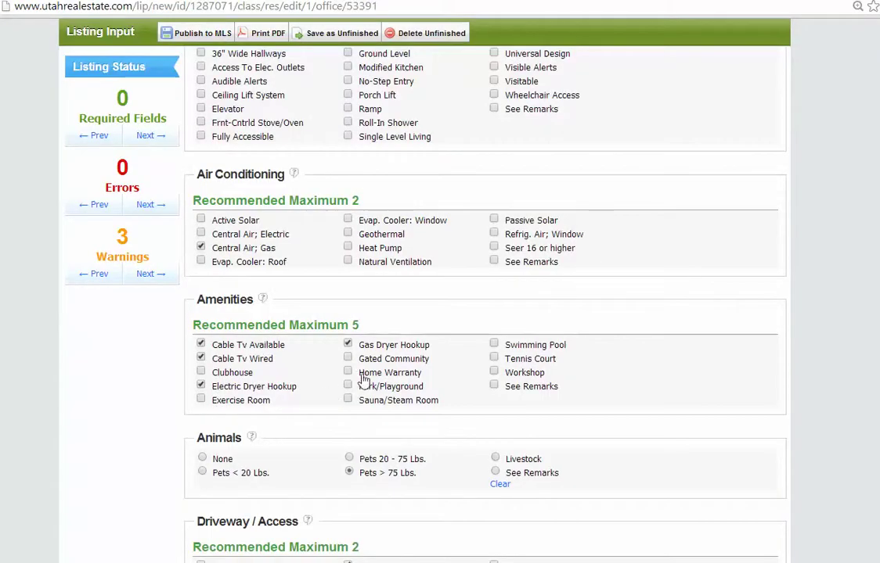
key(alt+Tab)
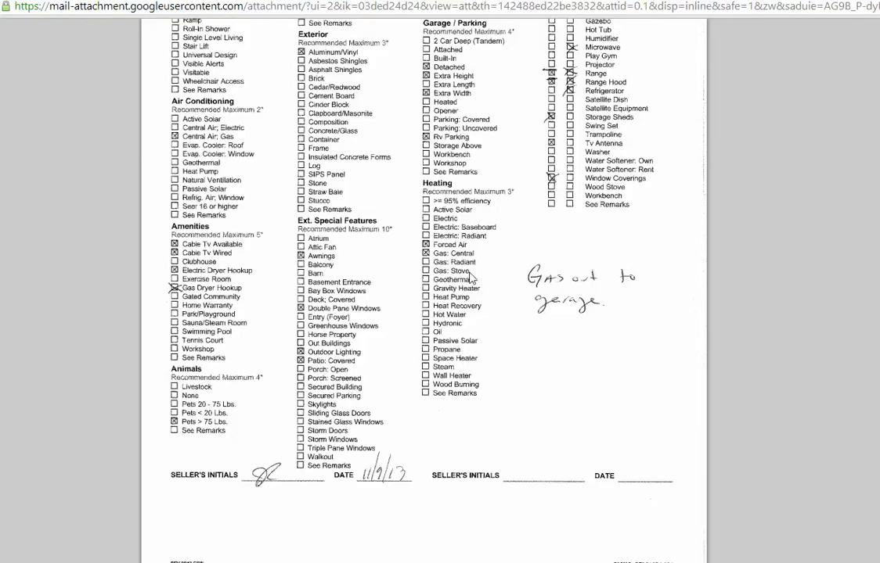
key(alt+Tab)
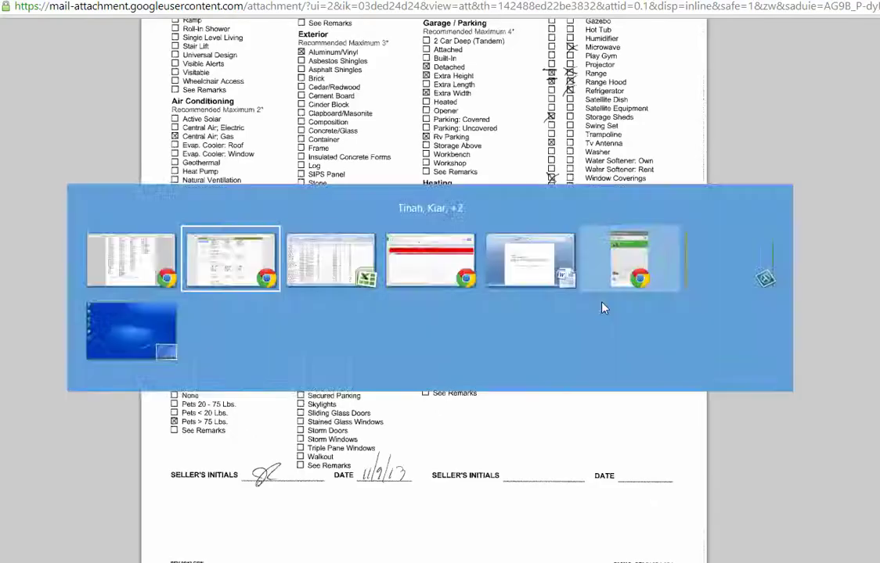
scroll(603, 341, down, 8)
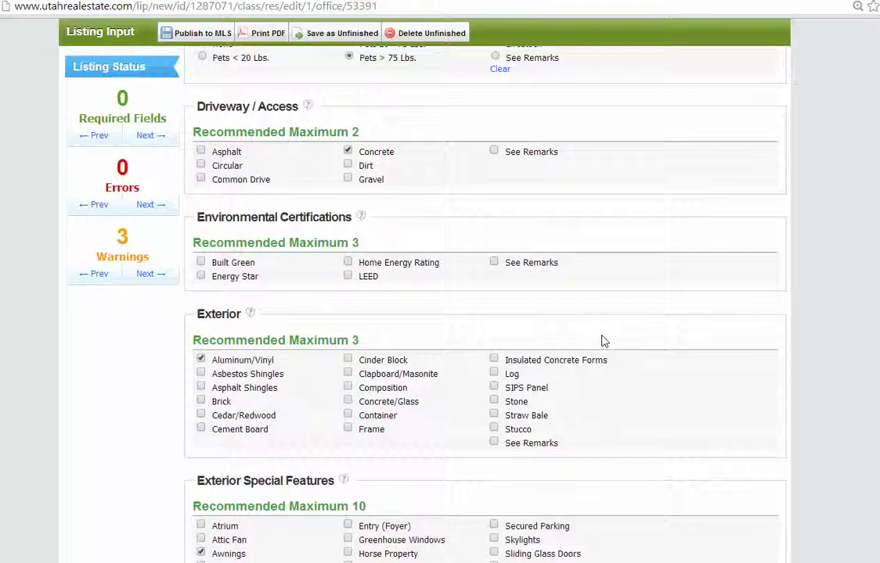
Step: Compare the listing's Floor Coverings, Garage / Parking, Heating, Inclusions and Exclusions selections with the seller's scanned checklist
scroll(603, 341, down, 10)
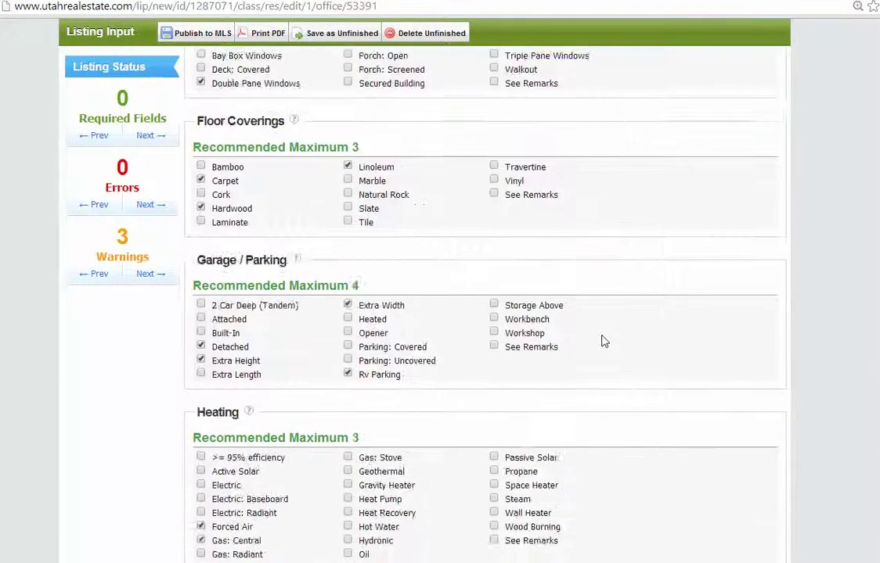
scroll(556, 341, down, 1)
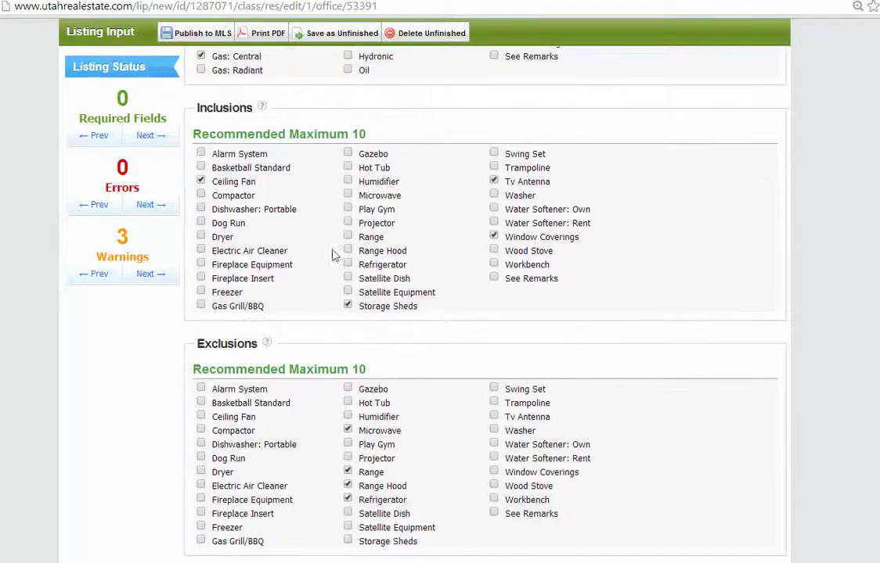
key(alt+Tab)
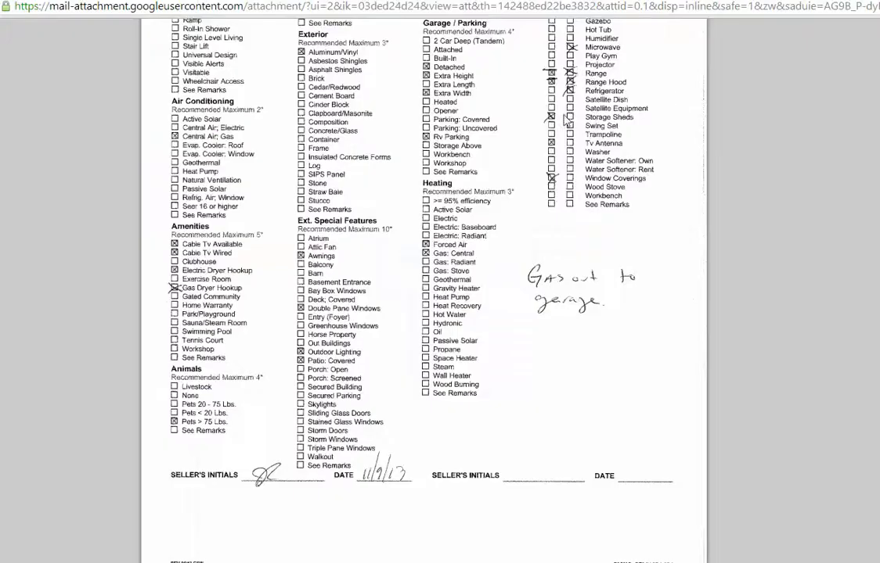
click(565, 123)
scroll(565, 122, up, 2)
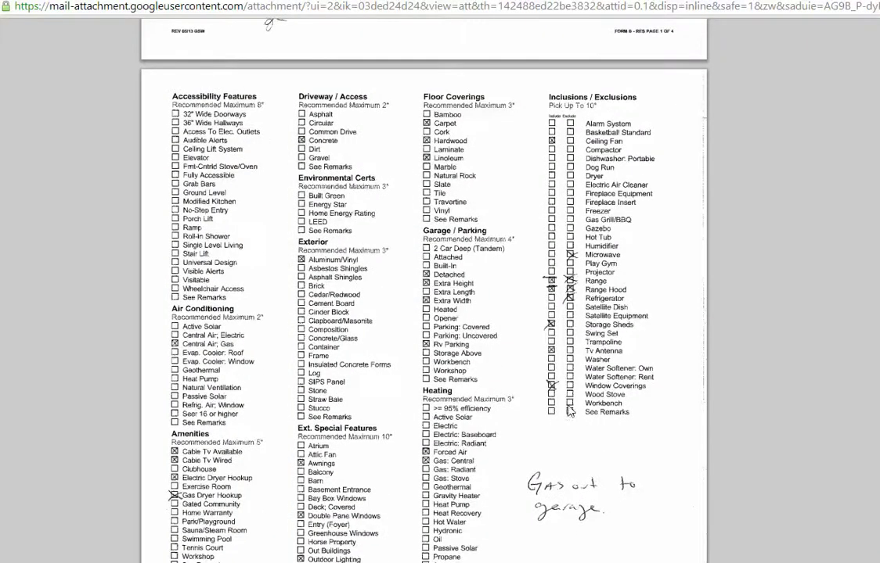
key(alt+Tab)
key(alt+Tab)
key(alt+Tab)
scroll(325, 403, down, 1)
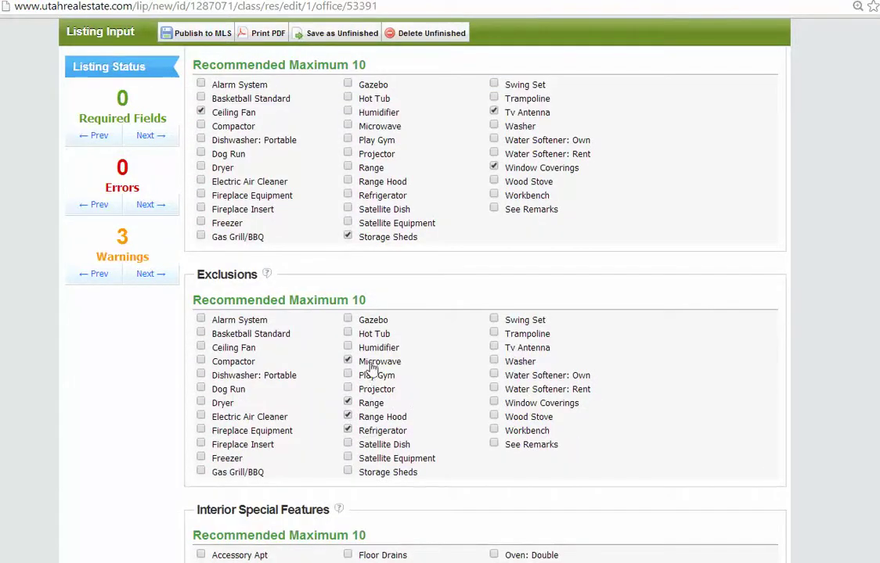
Step: Compare the listing's Interior Special Features selections with the next page of the seller's scanned checklist
scroll(532, 387, down, 3)
scroll(532, 383, down, 3)
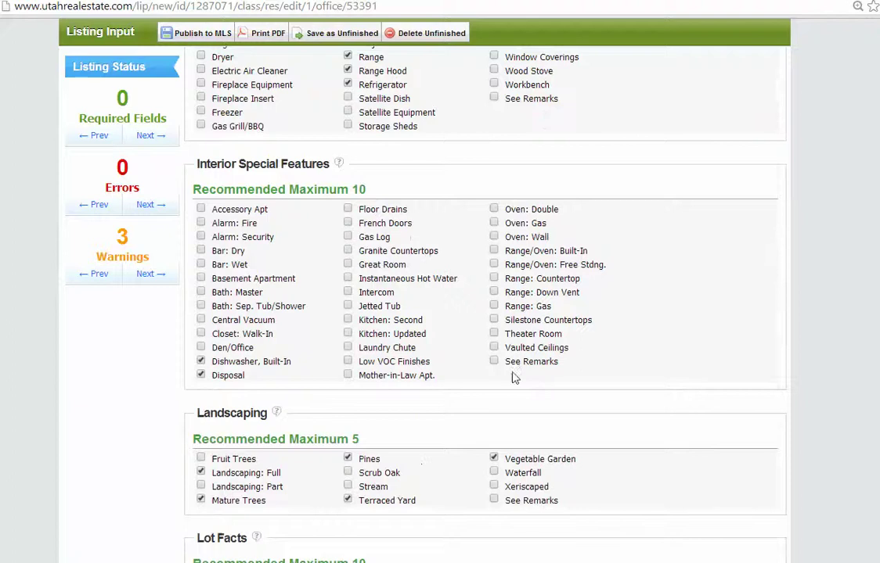
key(alt+Tab)
click(438, 313)
scroll(504, 357, down, 8)
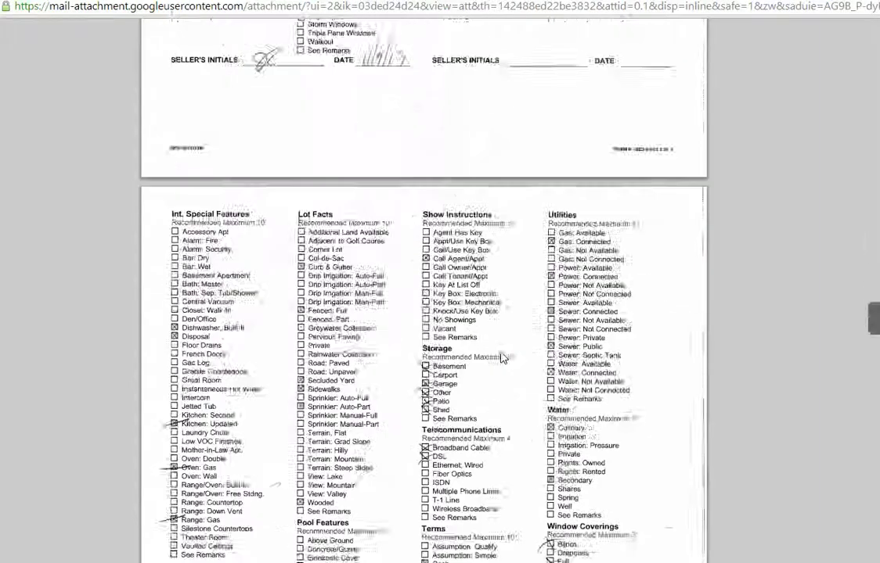
key(alt+Tab)
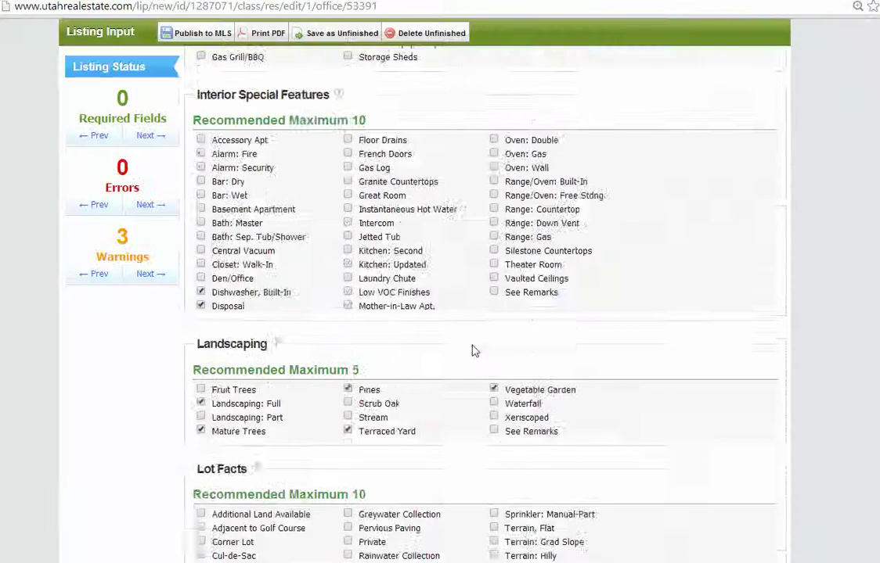
Step: Review the listing's selections from Lot Facts through Zoning, including Roof, Show Instructions, Storage, Terms, Utilities, Water and Window Coverings
scroll(473, 351, down, 5)
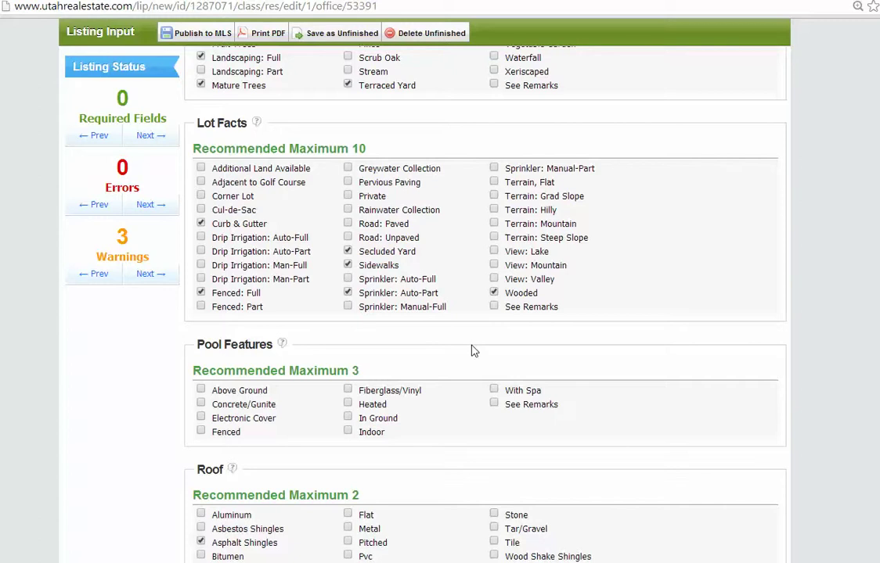
scroll(473, 351, down, 3)
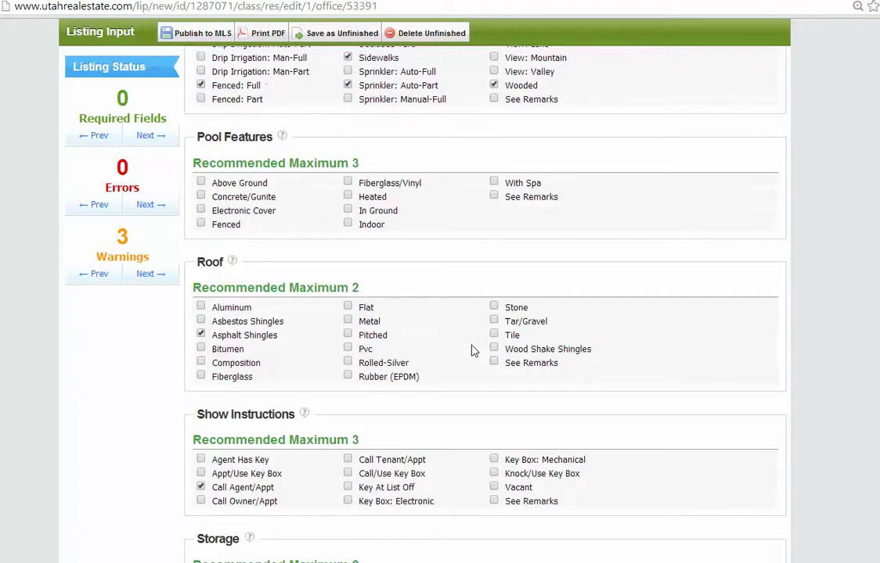
scroll(473, 351, down, 2)
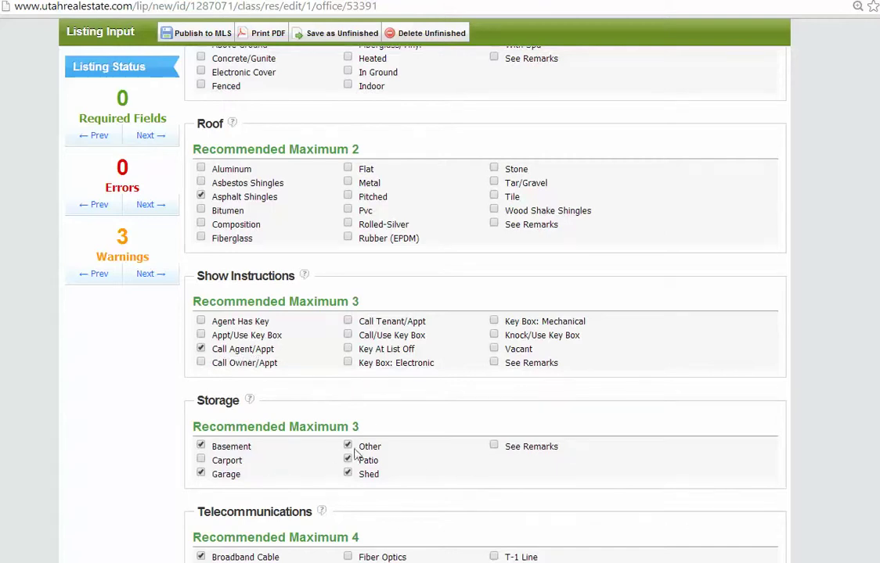
scroll(356, 454, down, 3)
scroll(442, 412, down, 2)
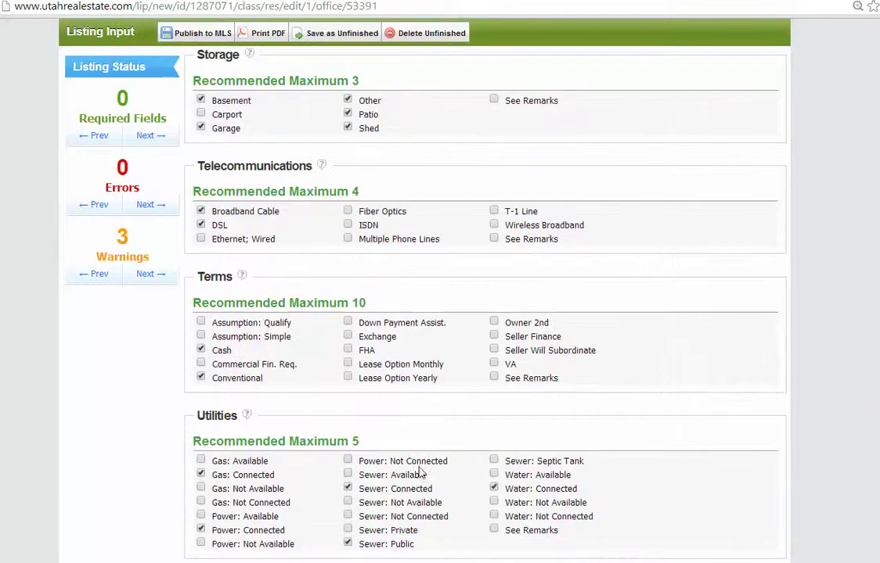
scroll(467, 458, down, 2)
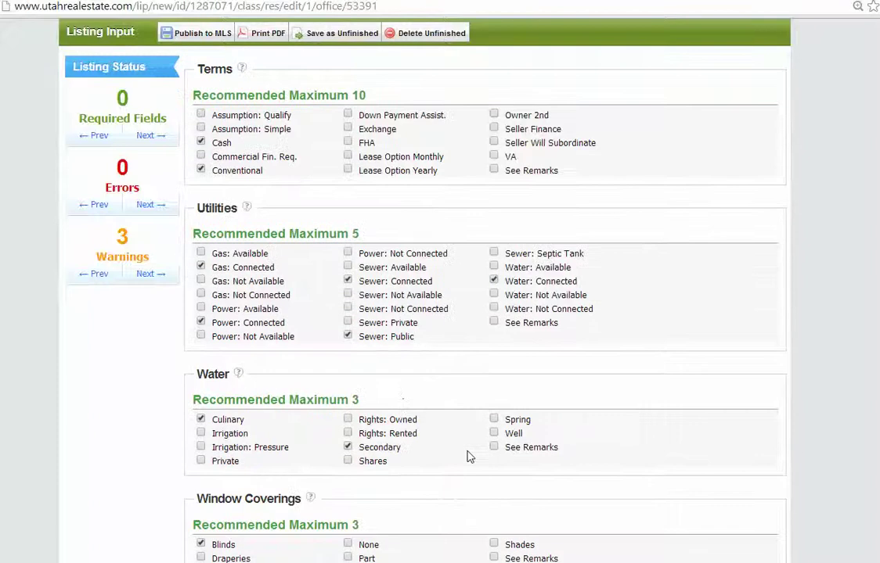
scroll(504, 442, down, 2)
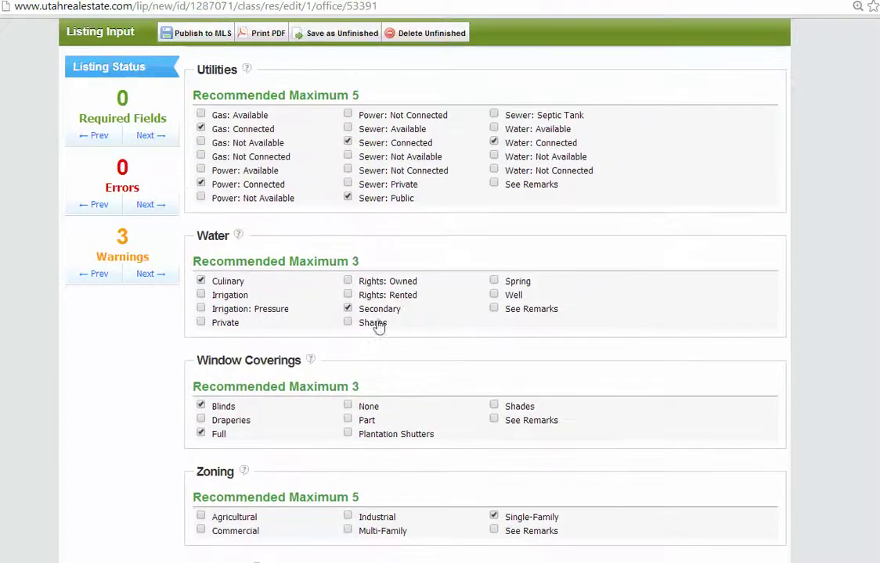
scroll(207, 427, down, 2)
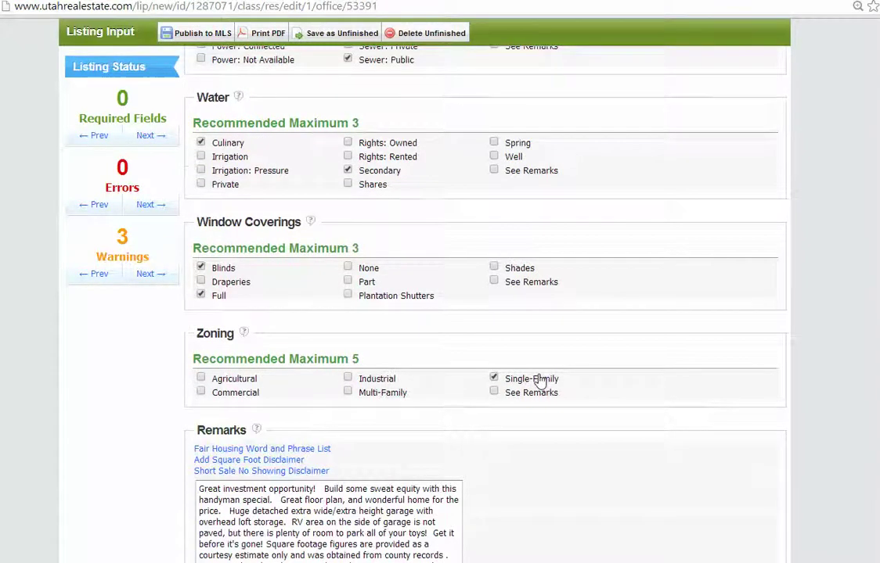
Step: Add the suggested short sale language about dividing commission reductions to the end of the Agent Remarks
scroll(395, 407, down, 4)
scroll(336, 427, down, 3)
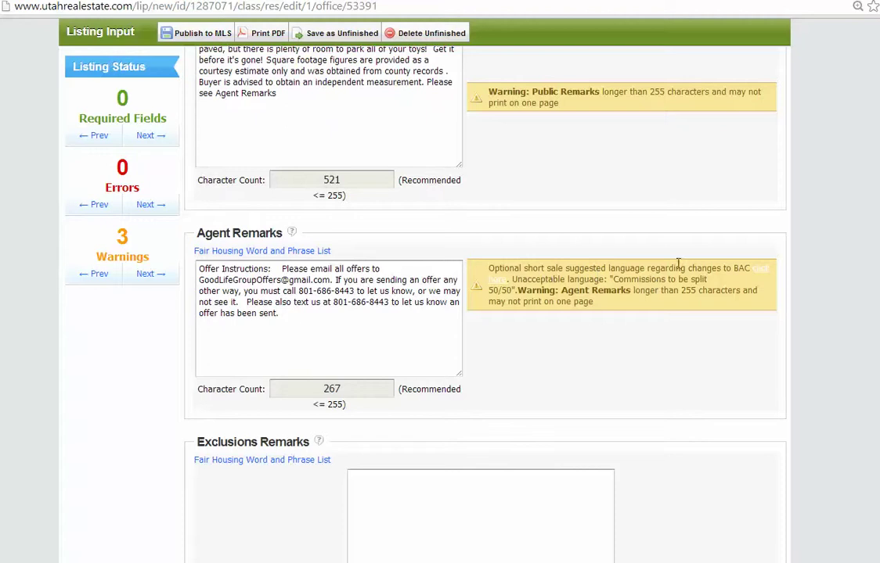
text(This is a short sale. If Seller's lender, as a condition of approving the sale, requires a reduction in the total commission agreed to by Seller in the Listing Agreement, any such reduction shall be divided __________ (E.g. 50/50, or 60/40 etc.) between the Seller's and Buyer's Broker.)
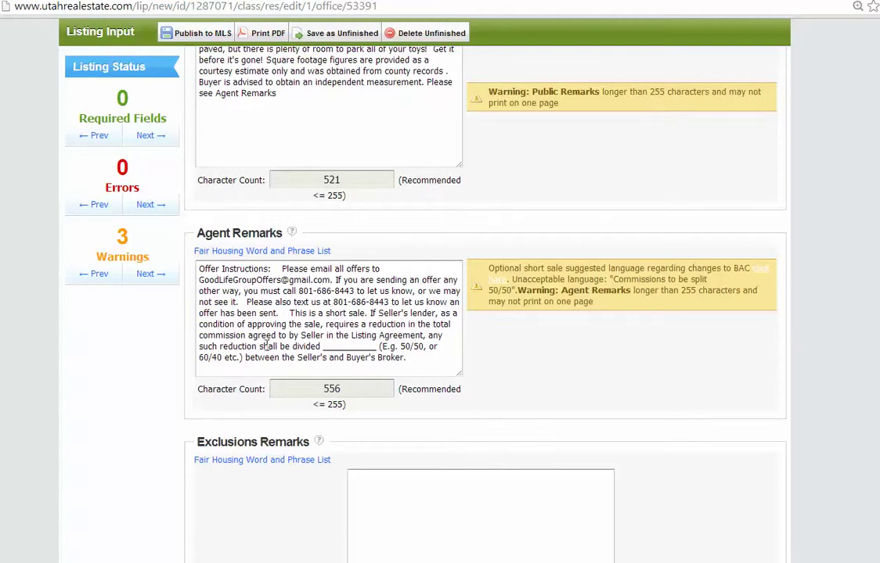
Step: Replace the blank and its example splits in the short sale wording of the Agent Remarks with "50/50"
drag(321, 346, 242, 359)
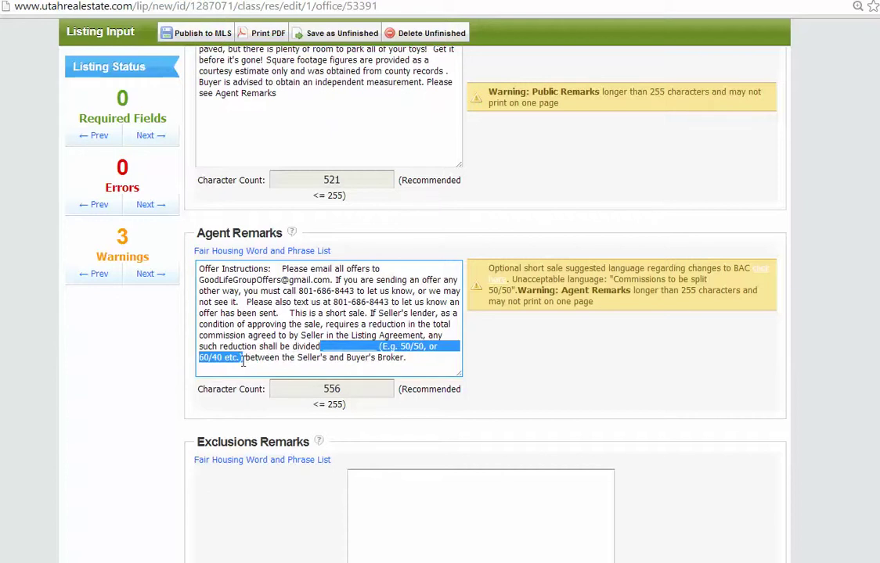
key(BackSpace)
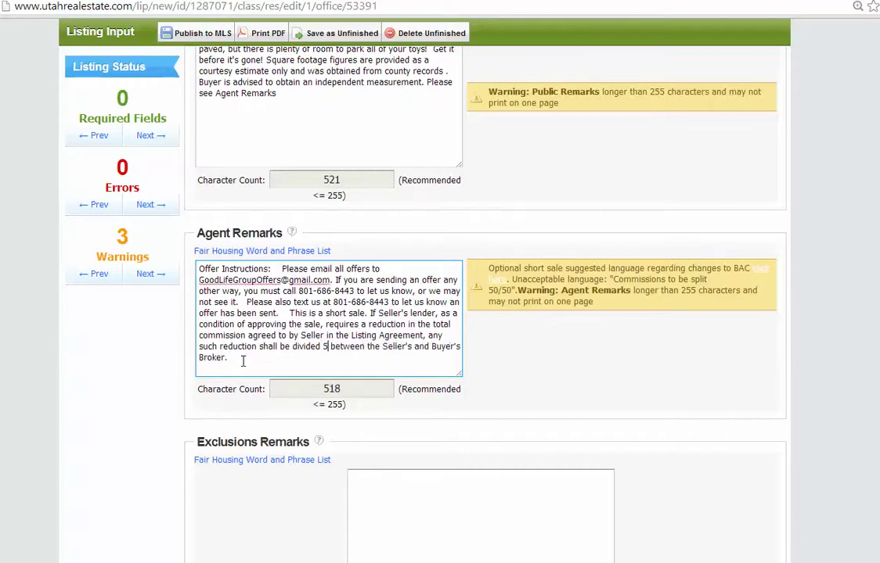
text(50/50)
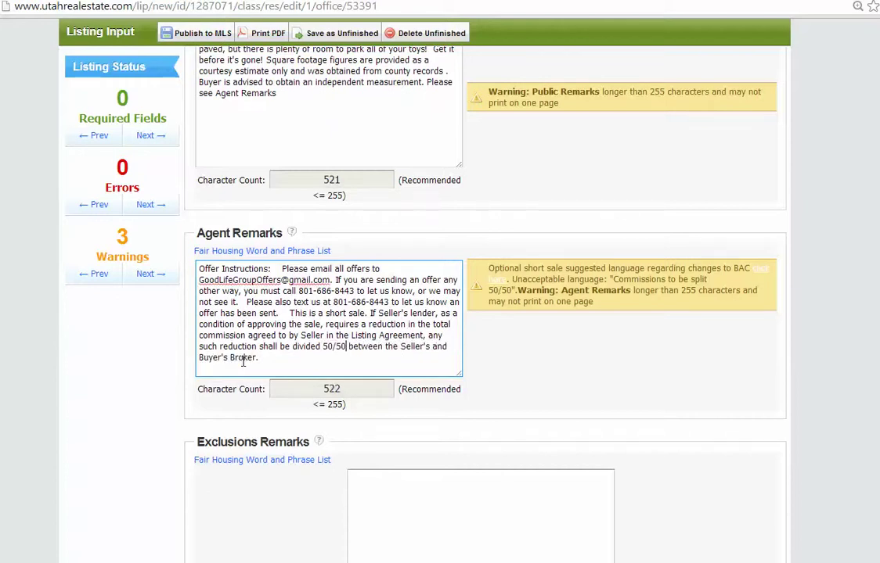
click(544, 373)
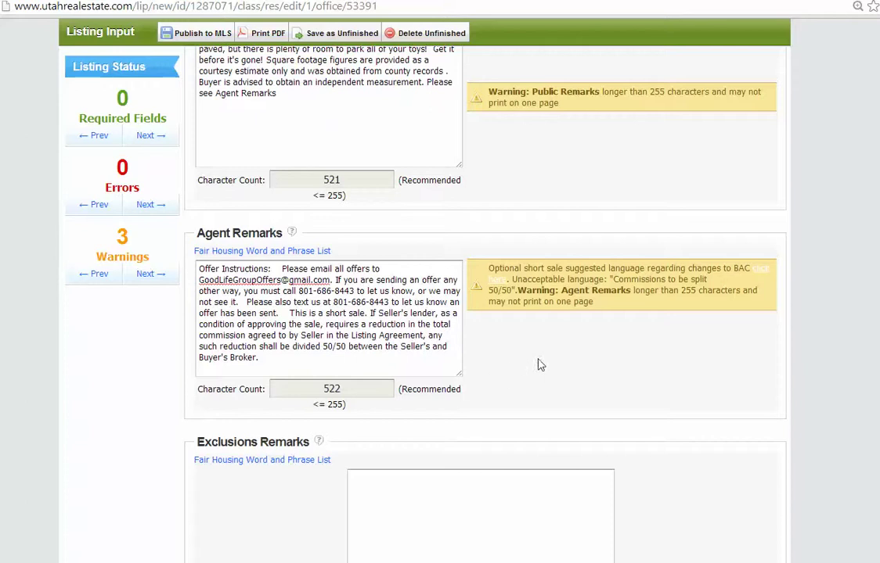
Step: Check the Agent Remarks, Exclusions Remarks and Directions sections, and publish the listing to the MLS
scroll(539, 364, down, 2)
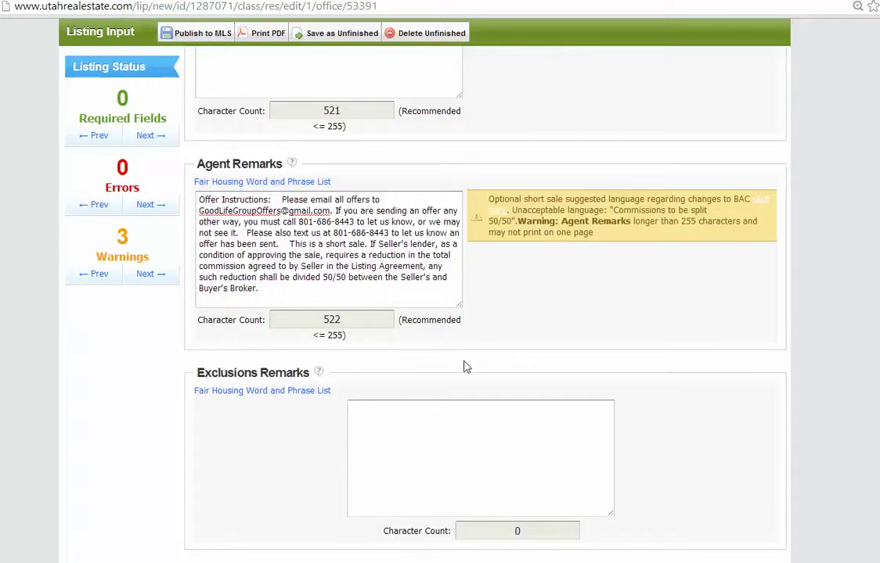
scroll(485, 303, down, 2)
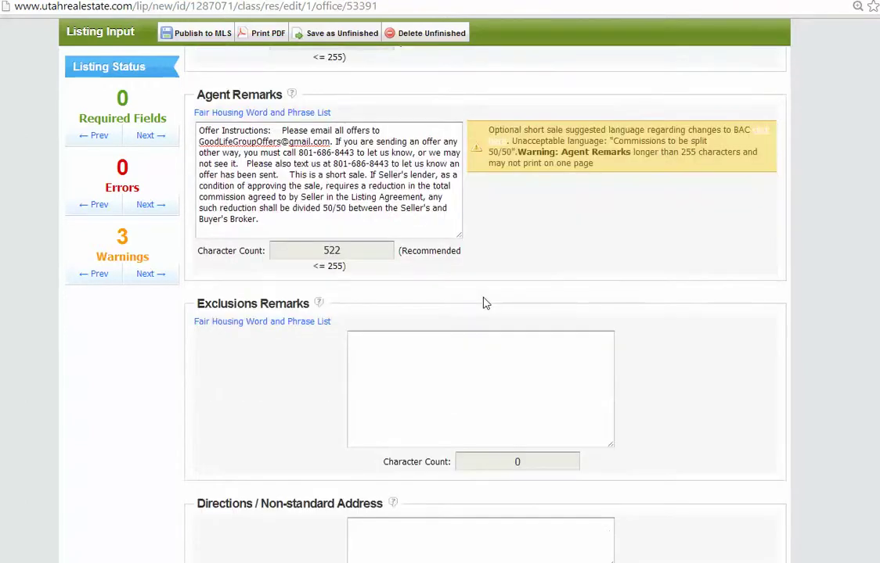
scroll(484, 303, down, 4)
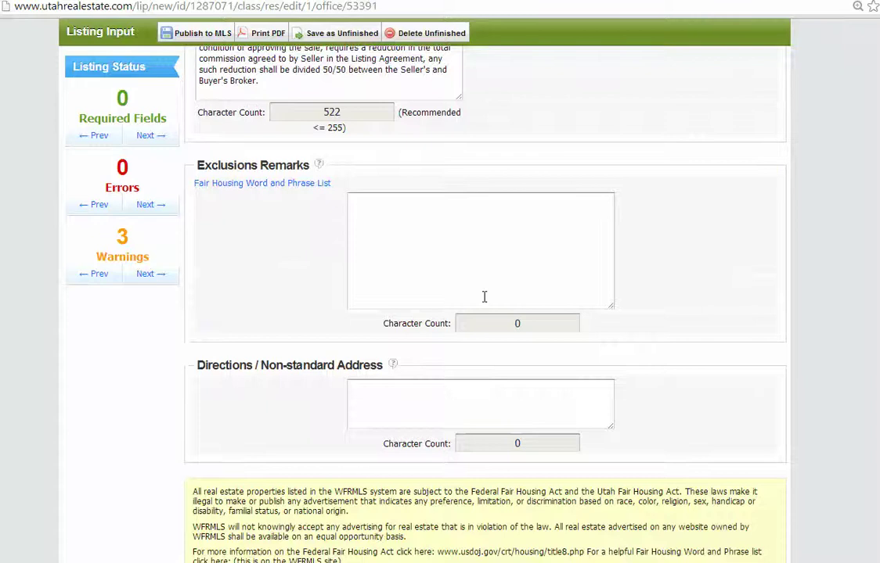
scroll(485, 297, up, 6)
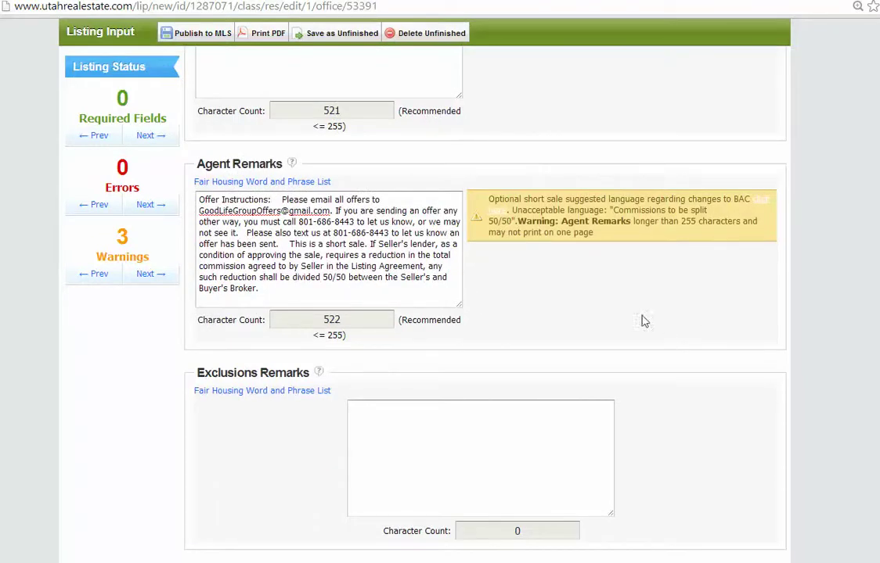
scroll(641, 321, down, 9)
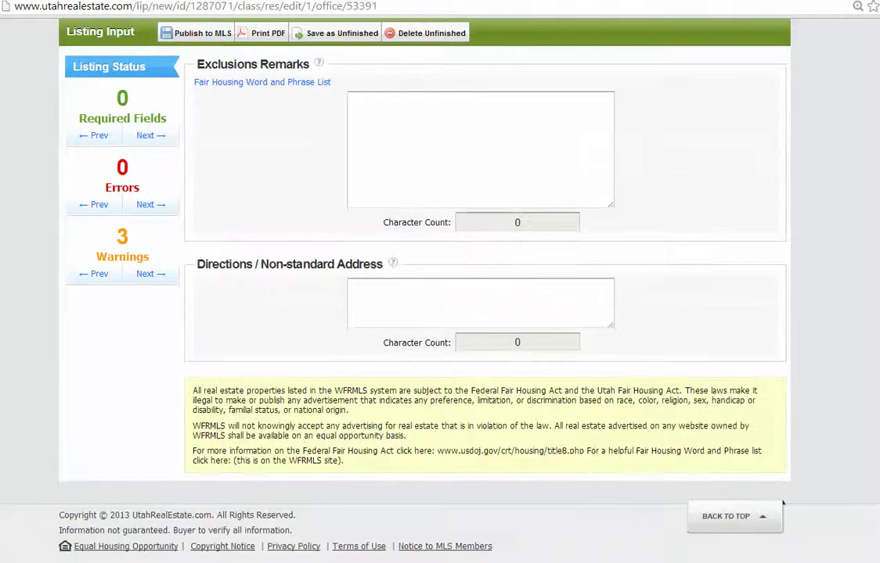
click(198, 34)
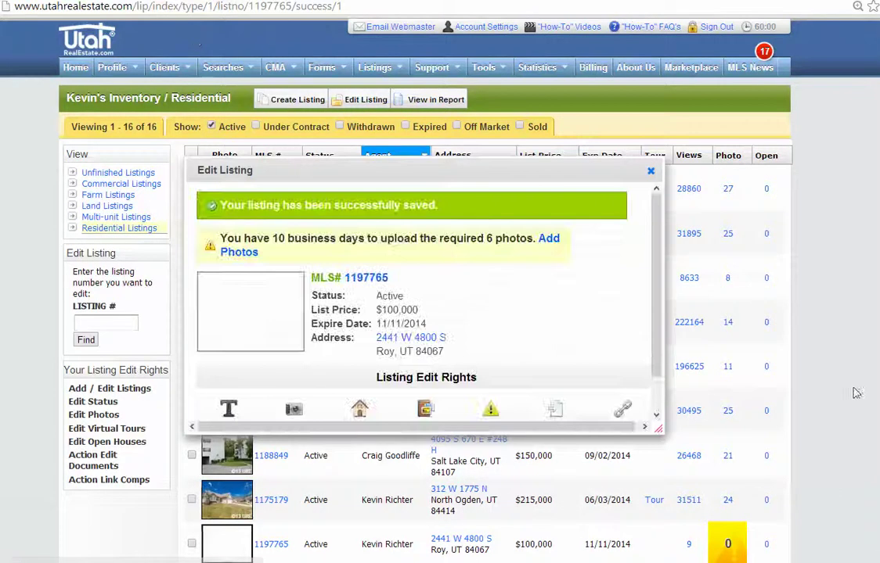